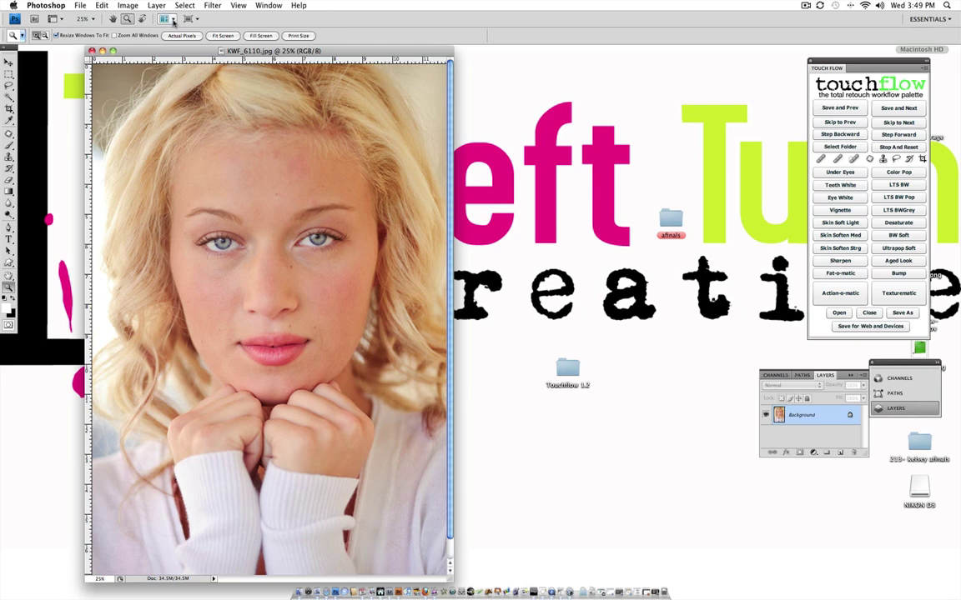
Duplicate the Background layer under its default name in the same document.
{"action": "left_click", "coordinate": [156, 6]}
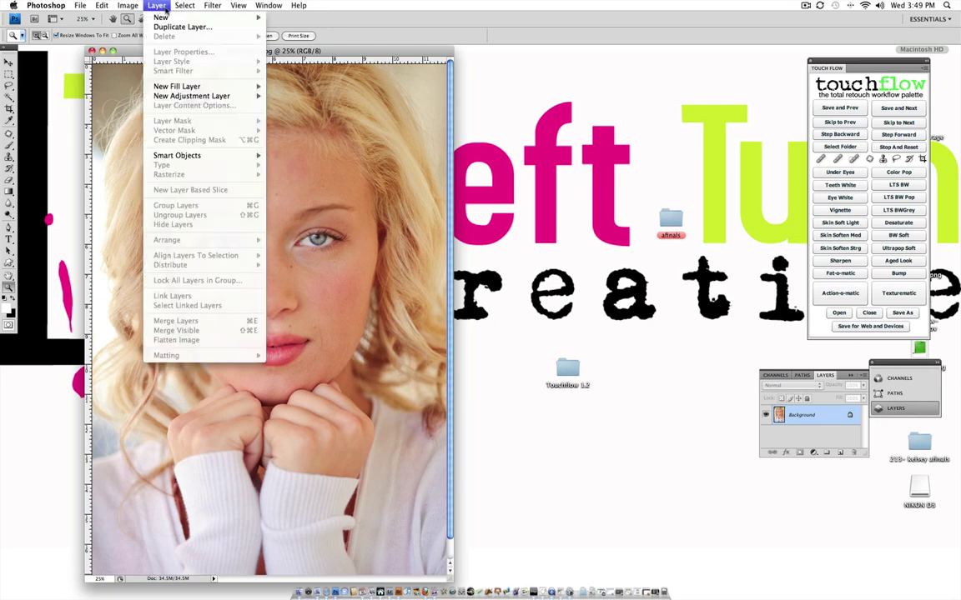
{"action": "left_click", "coordinate": [198, 27]}
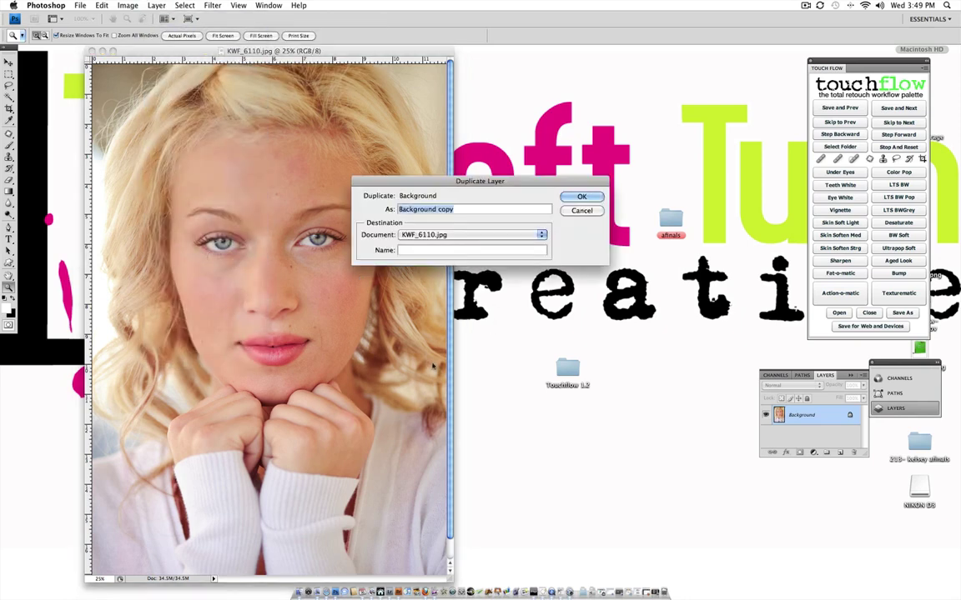
{"action": "left_click", "coordinate": [581, 198]}
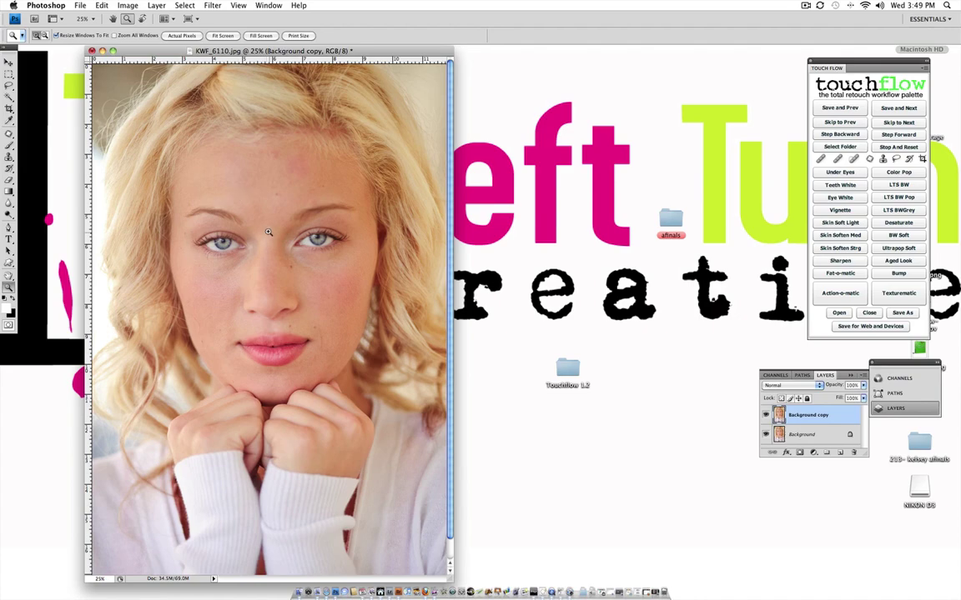
Heal the upper forehead blemish with a 111 px Healing Brush sampled from nearby skin, and undo the last smudged stroke.
{"action": "left_click", "coordinate": [241, 213]}
{"action": "left_click", "coordinate": [360, 334]}
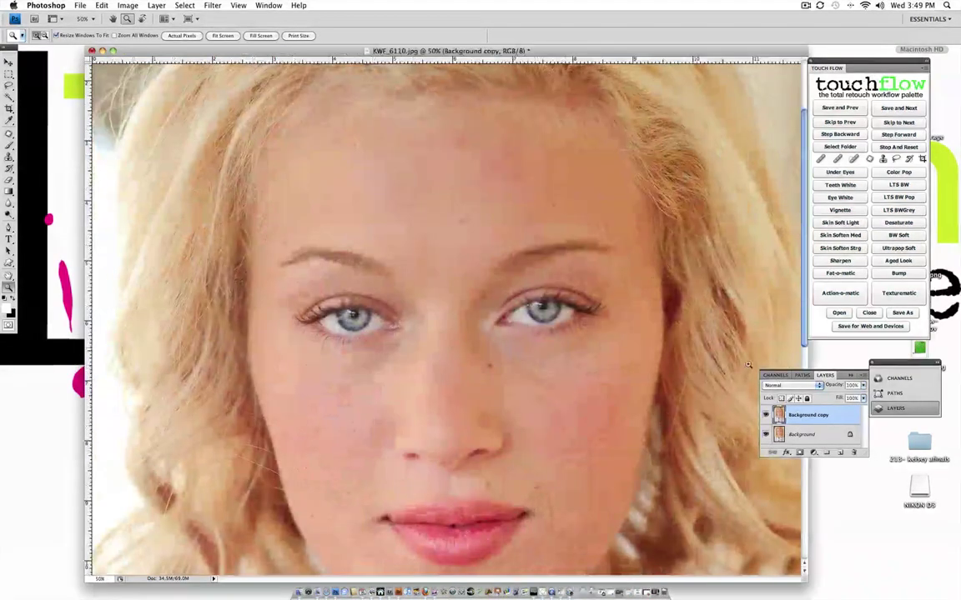
{"action": "left_click_drag", "start_coordinate": [803, 318], "coordinate": [756, 364]}
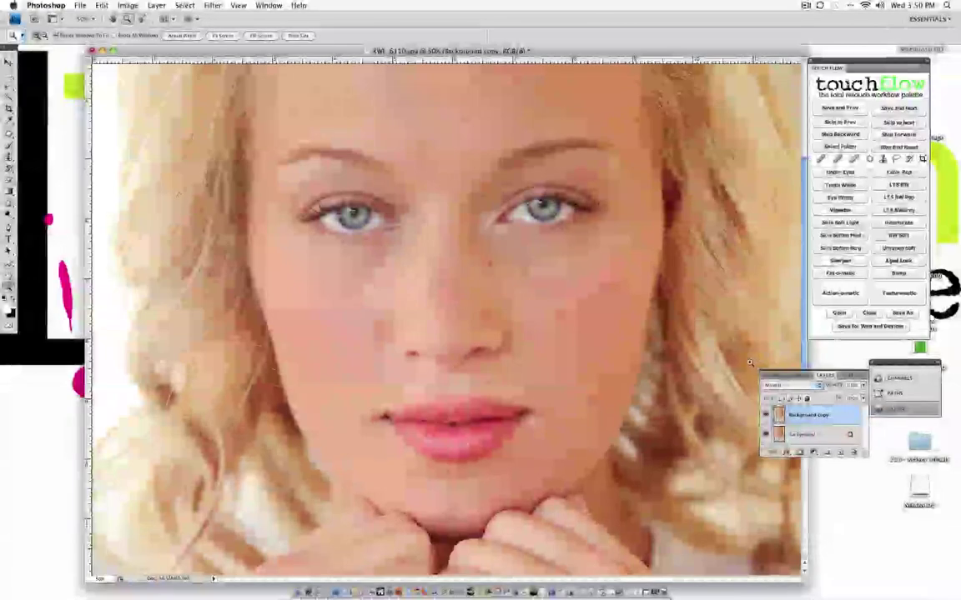
{"action": "scroll", "coordinate": [786, 298], "scroll_direction": "up", "scroll_amount": 5}
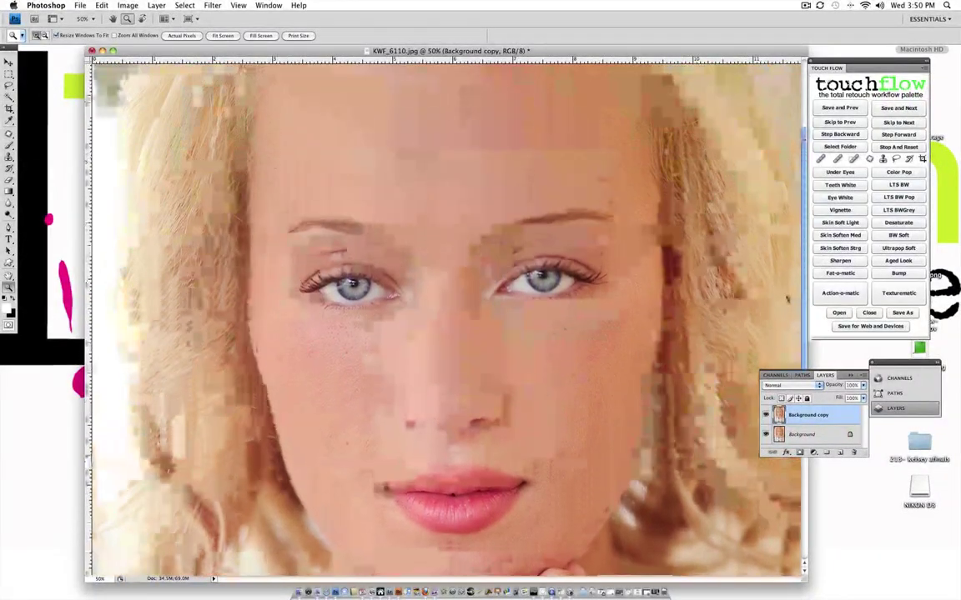
{"action": "scroll", "coordinate": [786, 299], "scroll_direction": "up", "scroll_amount": 3}
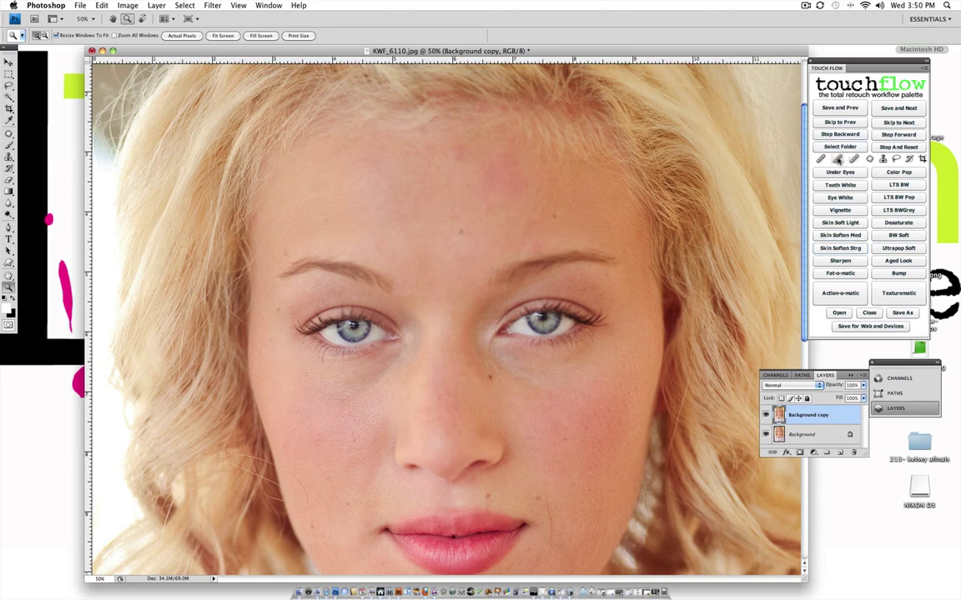
{"action": "left_click", "coordinate": [837, 159]}
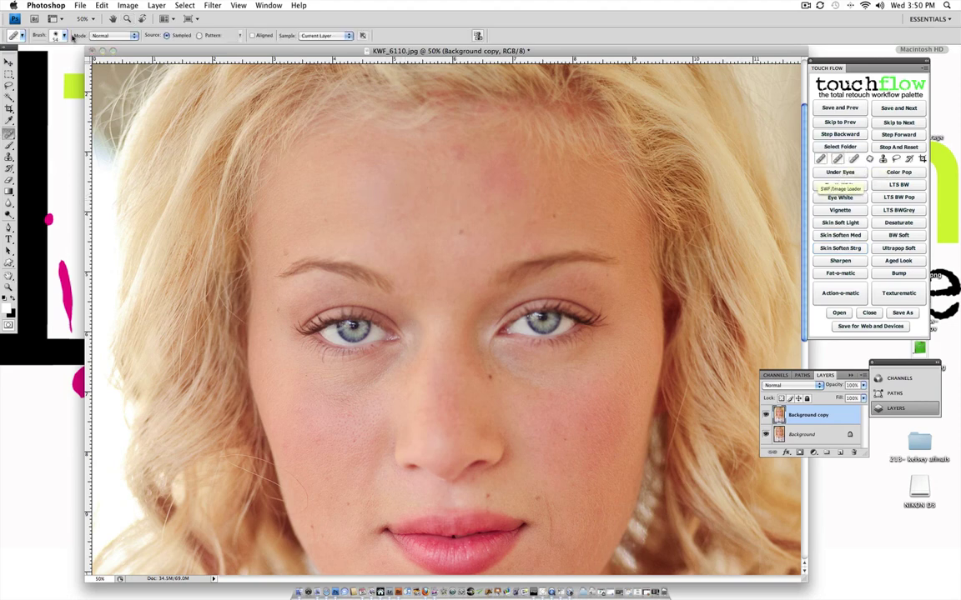
{"action": "left_click", "coordinate": [64, 36]}
{"action": "left_click_drag", "start_coordinate": [47, 59], "coordinate": [62, 60]}
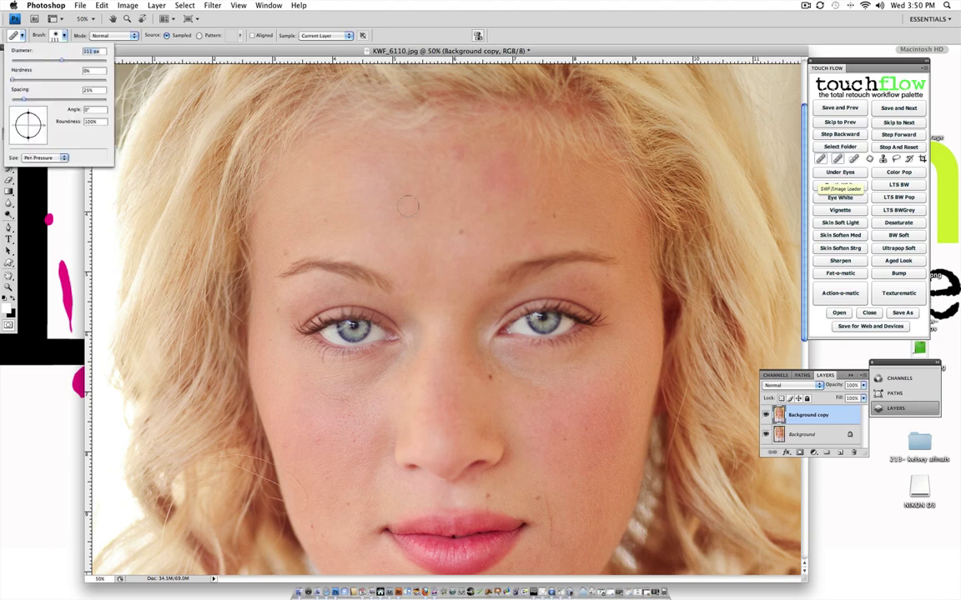
{"action": "left_click", "coordinate": [432, 193], "text": "alt"}
{"action": "left_click_drag", "start_coordinate": [461, 151], "coordinate": [455, 154]}
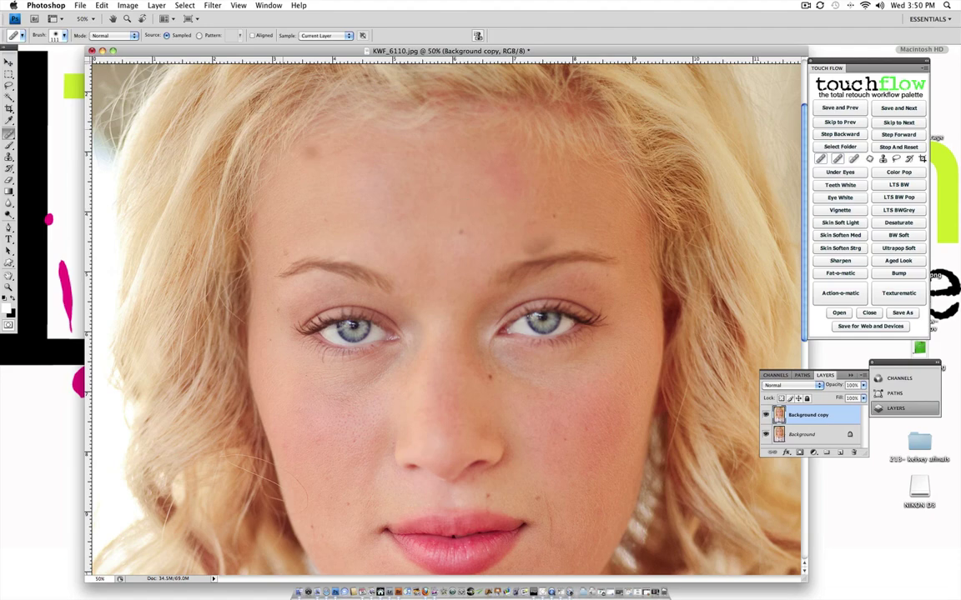
{"action": "left_click", "coordinate": [101, 5]}
{"action": "left_click", "coordinate": [134, 17]}
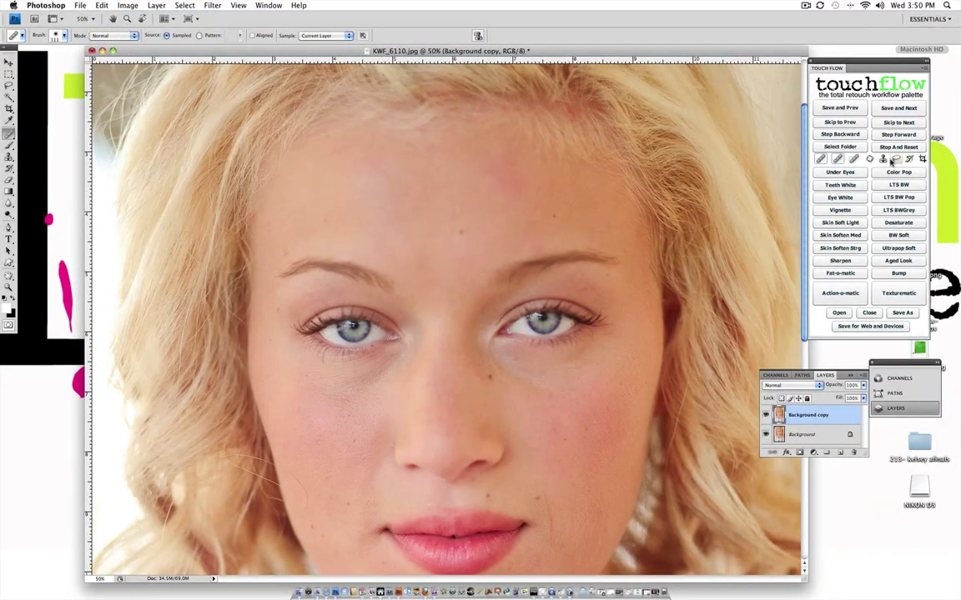
Patch the uneven, reddish area in the middle of the forehead with clear skin beside it using the Patch tool.
{"action": "left_click", "coordinate": [868, 160]}
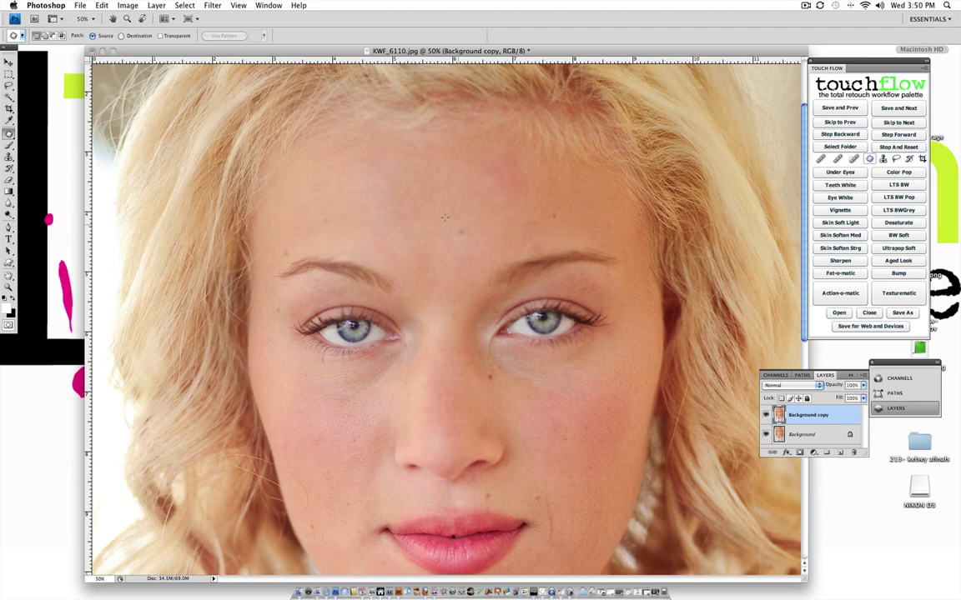
{"action": "mouse_move", "coordinate": [472, 192]}
{"action": "left_mouse_down"}
{"action": "mouse_move", "coordinate": [443, 209]}
{"action": "mouse_move", "coordinate": [473, 193]}
{"action": "left_mouse_up"}
{"action": "left_click_drag", "start_coordinate": [453, 203], "coordinate": [405, 200]}
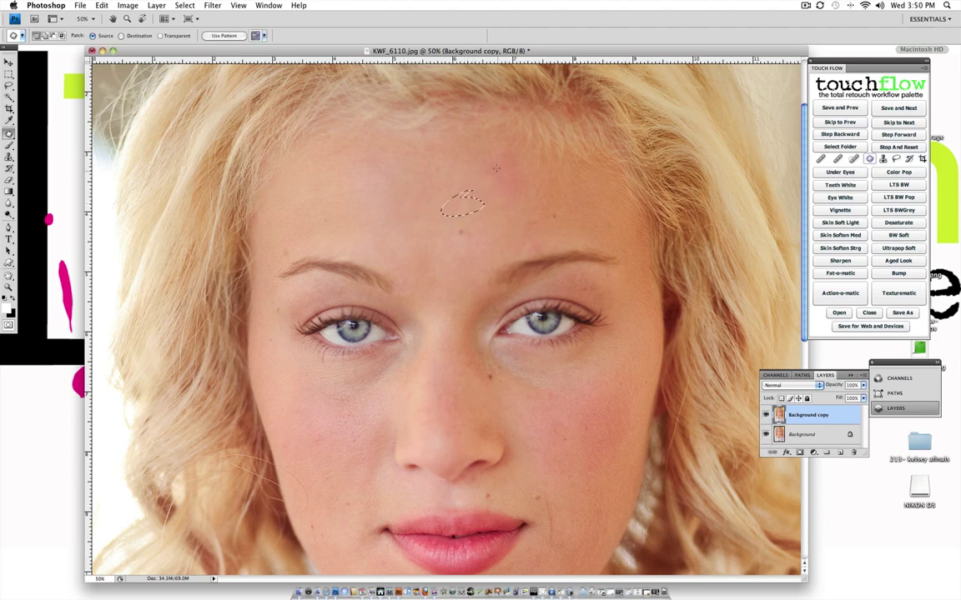
{"action": "left_click_drag", "start_coordinate": [491, 172], "coordinate": [508, 170]}
{"action": "left_click_drag", "start_coordinate": [494, 178], "coordinate": [424, 194]}
{"action": "mouse_move", "coordinate": [519, 226]}
{"action": "left_mouse_down"}
{"action": "mouse_move", "coordinate": [526, 221]}
{"action": "mouse_move", "coordinate": [504, 216]}
{"action": "left_mouse_up"}
{"action": "left_click_drag", "start_coordinate": [480, 178], "coordinate": [481, 183]}
{"action": "left_click_drag", "start_coordinate": [495, 176], "coordinate": [447, 179]}
Patch the small dark spots above the brow line with neighbouring clean forehead skin, and deselect.
{"action": "mouse_move", "coordinate": [468, 234]}
{"action": "left_mouse_down"}
{"action": "mouse_move", "coordinate": [455, 224]}
{"action": "mouse_move", "coordinate": [467, 230]}
{"action": "mouse_move", "coordinate": [429, 234]}
{"action": "left_mouse_up"}
{"action": "mouse_move", "coordinate": [548, 221]}
{"action": "left_mouse_down"}
{"action": "mouse_move", "coordinate": [553, 211]}
{"action": "mouse_move", "coordinate": [551, 221]}
{"action": "left_mouse_up"}
{"action": "left_click_drag", "start_coordinate": [556, 216], "coordinate": [523, 217]}
{"action": "key", "text": "super+d"}
Patch the remaining redness on the upper forehead with smooth skin from the forehead's centre, and deselect.
{"action": "left_click_drag", "start_coordinate": [483, 162], "coordinate": [486, 170]}
{"action": "mouse_move", "coordinate": [499, 163]}
{"action": "left_mouse_down"}
{"action": "mouse_move", "coordinate": [441, 174]}
{"action": "mouse_move", "coordinate": [480, 190]}
{"action": "left_mouse_up"}
{"action": "key", "text": "super+d"}
{"action": "left_click_drag", "start_coordinate": [496, 185], "coordinate": [436, 189]}
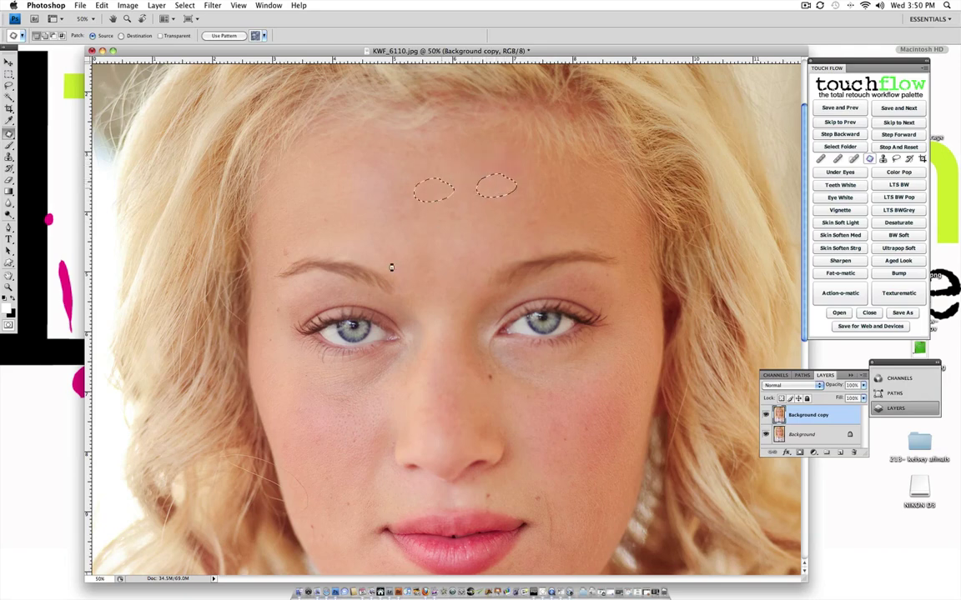
{"action": "key", "text": "super+d"}
Patch the remaining small marks on the forehead just above both eyebrows with nearby smooth skin.
{"action": "left_click_drag", "start_coordinate": [334, 213], "coordinate": [362, 205]}
{"action": "key", "text": "super+d"}
{"action": "left_click_drag", "start_coordinate": [550, 215], "coordinate": [552, 217]}
{"action": "mouse_move", "coordinate": [546, 221]}
{"action": "left_mouse_down"}
{"action": "mouse_move", "coordinate": [508, 240]}
{"action": "mouse_move", "coordinate": [539, 245]}
{"action": "left_mouse_up"}
{"action": "key", "text": "super+d"}
{"action": "left_click_drag", "start_coordinate": [534, 248], "coordinate": [494, 235]}
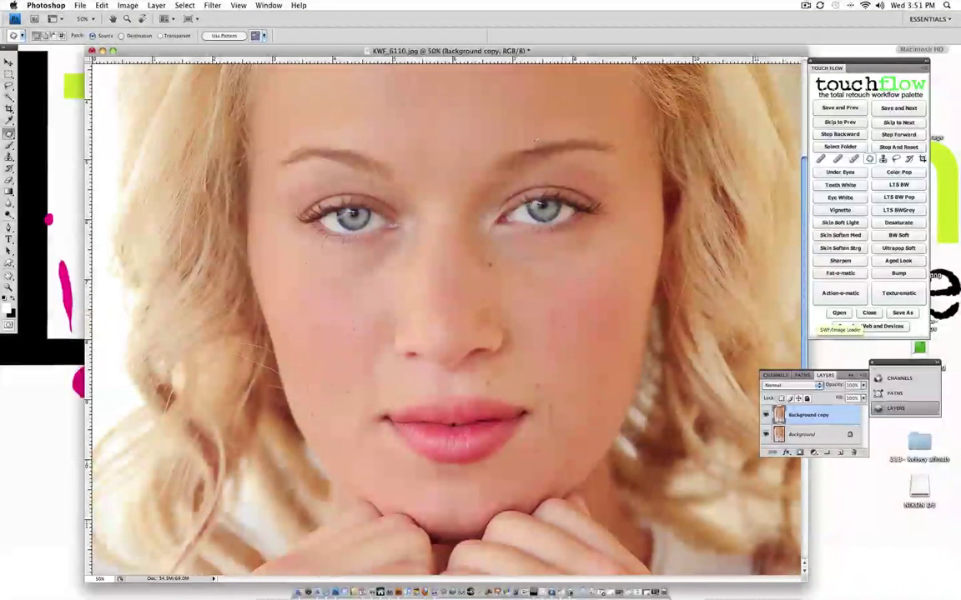
{"action": "left_click_drag", "start_coordinate": [531, 135], "coordinate": [480, 126]}
Patch small spots on the cheeks and the one above the image-left eyebrow with adjacent clean skin.
{"action": "left_click_drag", "start_coordinate": [559, 308], "coordinate": [542, 314]}
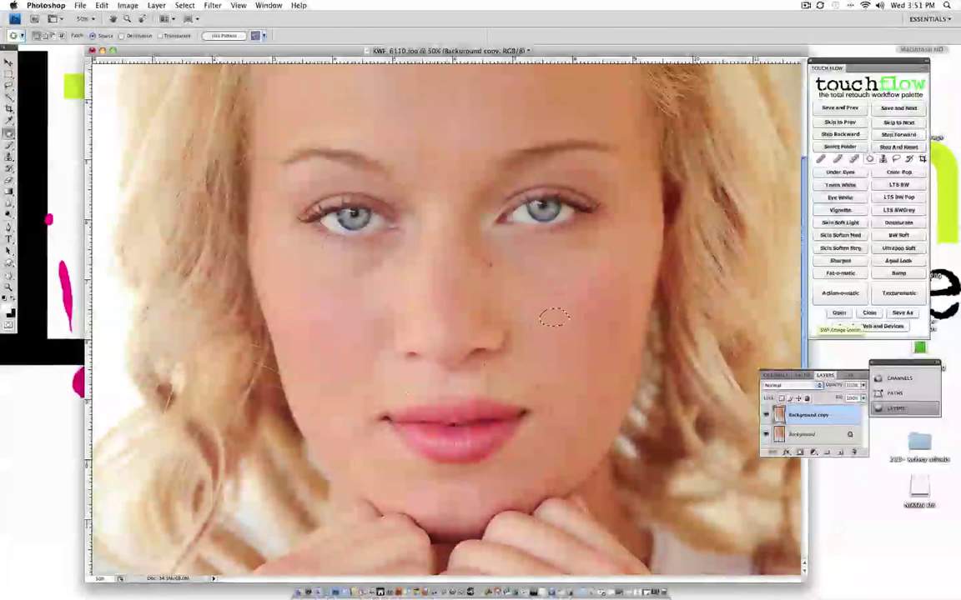
{"action": "key", "text": "super+d"}
{"action": "mouse_move", "coordinate": [350, 332]}
{"action": "left_mouse_down"}
{"action": "mouse_move", "coordinate": [359, 331]}
{"action": "mouse_move", "coordinate": [304, 297]}
{"action": "left_mouse_up"}
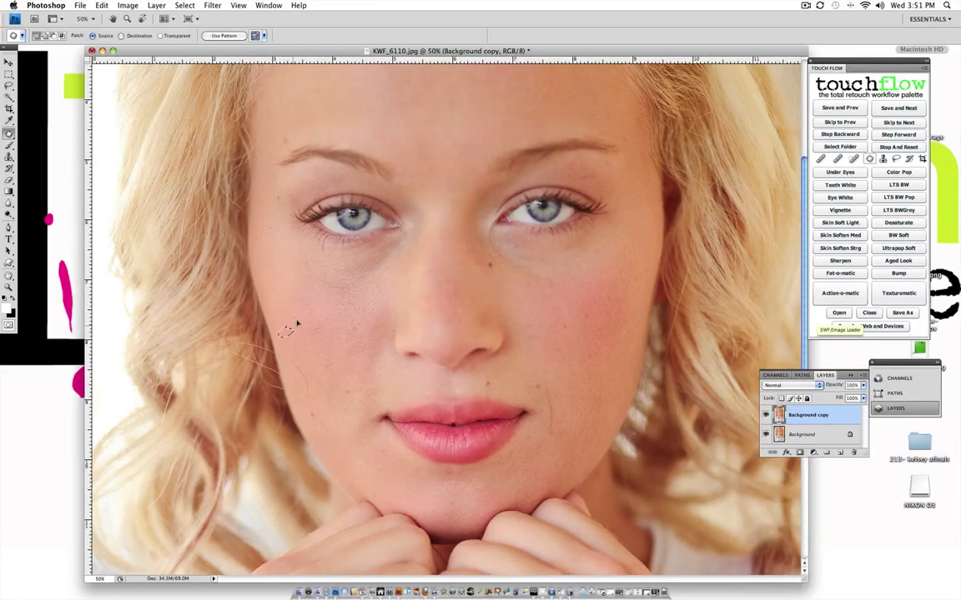
{"action": "mouse_move", "coordinate": [353, 325]}
{"action": "left_mouse_down"}
{"action": "mouse_move", "coordinate": [357, 333]}
{"action": "mouse_move", "coordinate": [352, 326]}
{"action": "left_mouse_up"}
{"action": "left_click_drag", "start_coordinate": [355, 330], "coordinate": [332, 323]}
{"action": "key", "text": "super+d"}
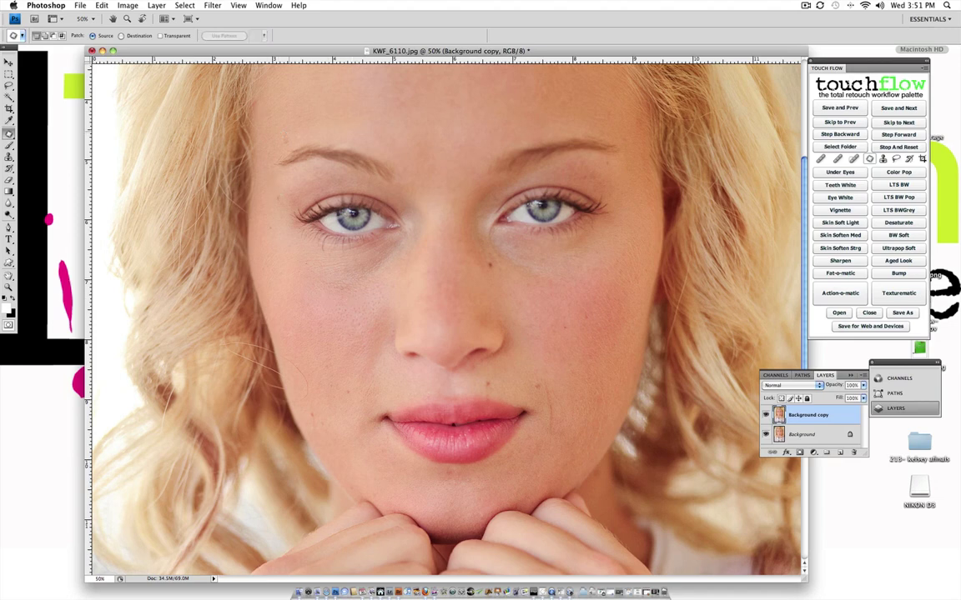
{"action": "mouse_move", "coordinate": [286, 136]}
{"action": "left_mouse_down"}
{"action": "mouse_move", "coordinate": [315, 134]}
{"action": "mouse_move", "coordinate": [312, 113]}
{"action": "mouse_move", "coordinate": [301, 122]}
{"action": "left_mouse_up"}
{"action": "left_click_drag", "start_coordinate": [311, 118], "coordinate": [405, 119]}
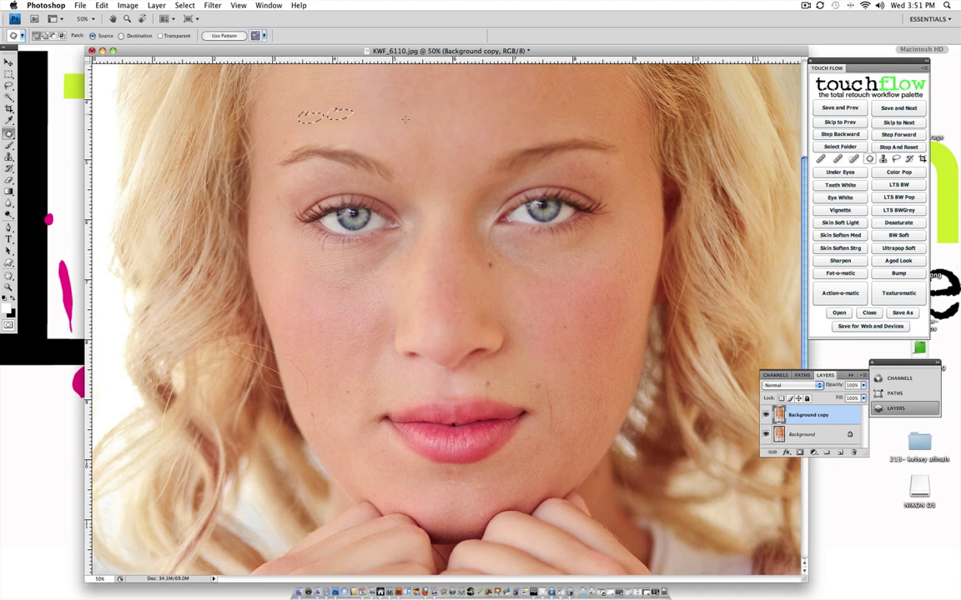
{"action": "mouse_move", "coordinate": [510, 120]}
{"action": "left_mouse_down"}
{"action": "mouse_move", "coordinate": [519, 119]}
{"action": "mouse_move", "coordinate": [511, 119]}
{"action": "left_mouse_up"}
{"action": "mouse_move", "coordinate": [468, 481]}
{"action": "left_mouse_down"}
{"action": "mouse_move", "coordinate": [488, 484]}
{"action": "mouse_move", "coordinate": [479, 515]}
{"action": "mouse_move", "coordinate": [486, 512]}
{"action": "mouse_move", "coordinate": [451, 479]}
{"action": "left_mouse_up"}
{"action": "left_click_drag", "start_coordinate": [543, 386], "coordinate": [548, 438]}
{"action": "mouse_move", "coordinate": [375, 383]}
{"action": "left_mouse_down"}
{"action": "mouse_move", "coordinate": [364, 394]}
{"action": "mouse_move", "coordinate": [374, 384]}
{"action": "left_mouse_up"}
{"action": "mouse_move", "coordinate": [301, 396]}
{"action": "left_mouse_down"}
{"action": "mouse_move", "coordinate": [297, 405]}
{"action": "mouse_move", "coordinate": [326, 388]}
{"action": "mouse_move", "coordinate": [314, 378]}
{"action": "mouse_move", "coordinate": [302, 384]}
{"action": "left_mouse_up"}
{"action": "mouse_move", "coordinate": [283, 353]}
{"action": "left_mouse_down"}
{"action": "mouse_move", "coordinate": [296, 347]}
{"action": "mouse_move", "coordinate": [284, 354]}
{"action": "left_mouse_up"}
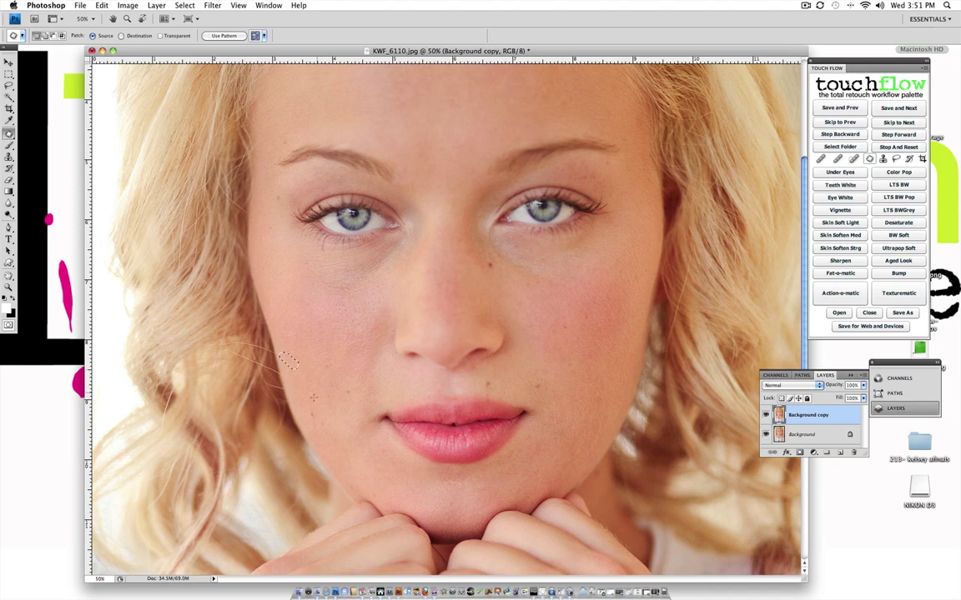
{"action": "left_click", "coordinate": [364, 432]}
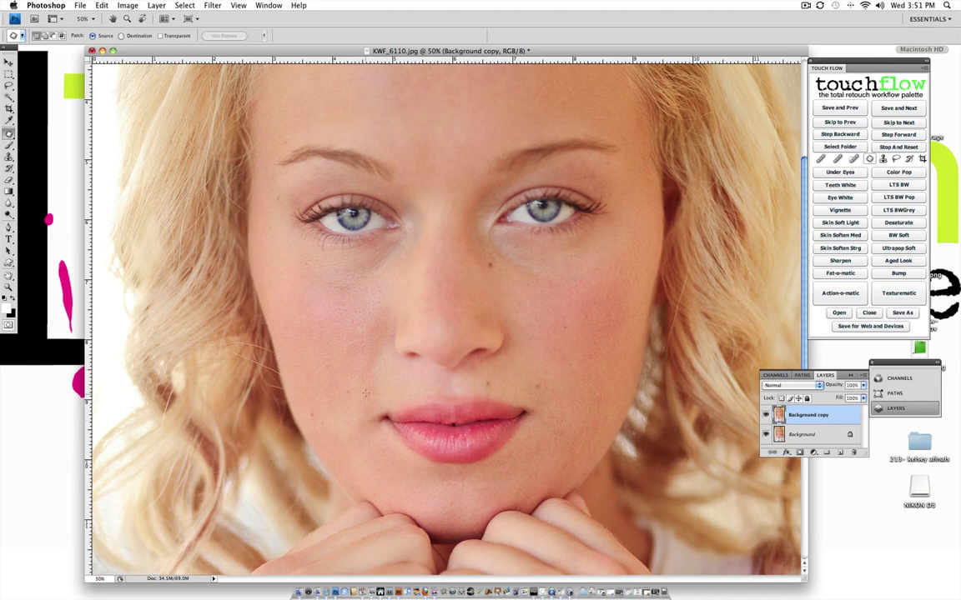
{"action": "left_click_drag", "start_coordinate": [372, 393], "coordinate": [368, 392]}
{"action": "left_click_drag", "start_coordinate": [294, 362], "coordinate": [293, 362]}
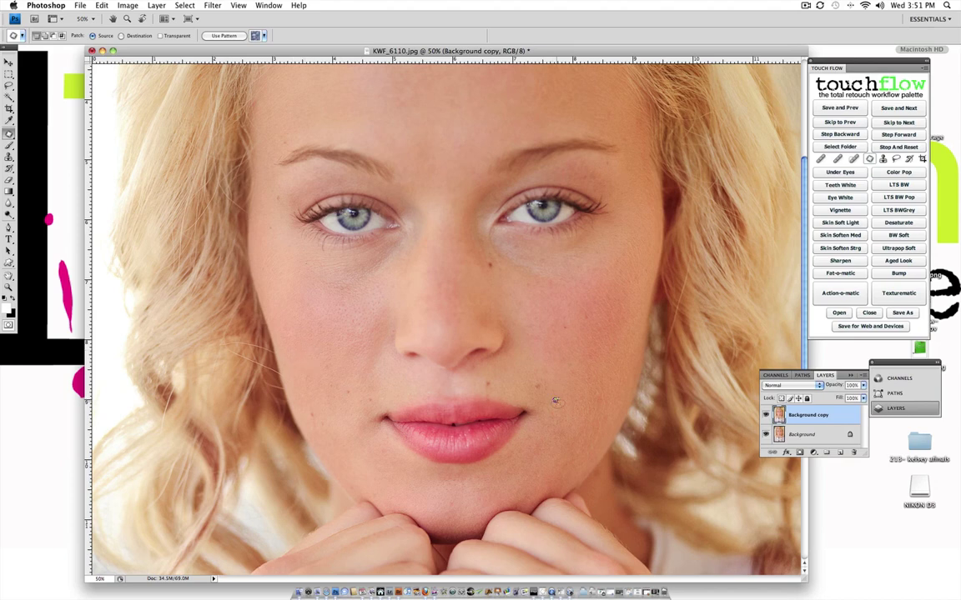
{"action": "left_click_drag", "start_coordinate": [554, 401], "coordinate": [549, 386]}
{"action": "key", "text": "super+d"}
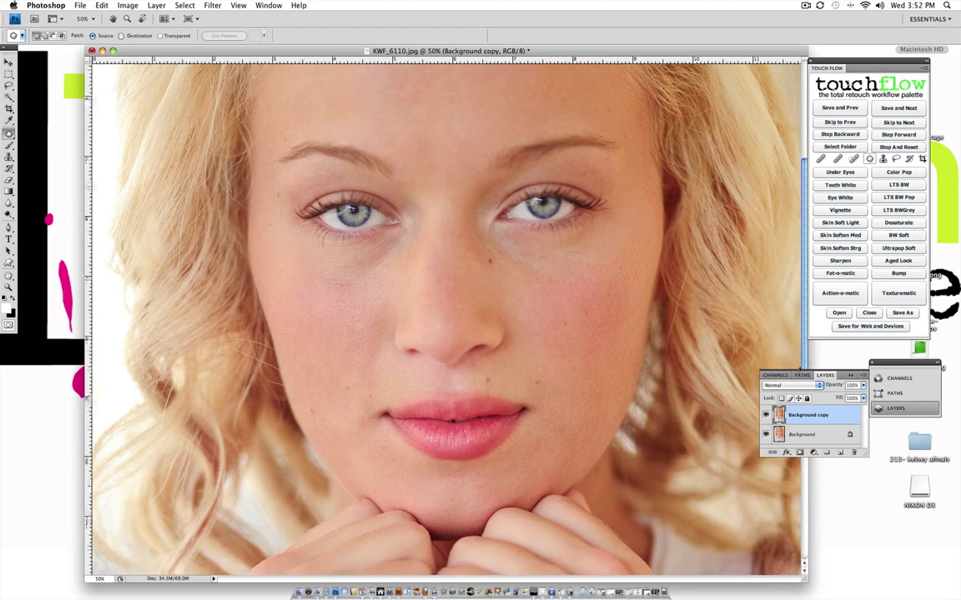
Outline the small spot above the outer end of the image-left eyebrow with the Patch tool, and clear the selection.
{"action": "scroll", "coordinate": [446, 317], "scroll_direction": "down", "scroll_amount": 10}
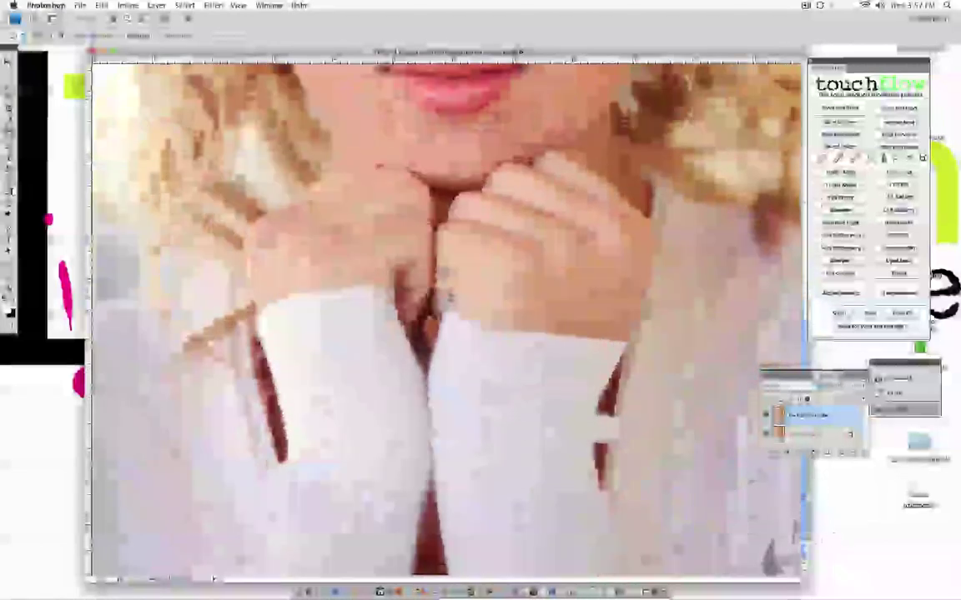
{"action": "scroll", "coordinate": [446, 317], "scroll_direction": "up", "scroll_amount": 5}
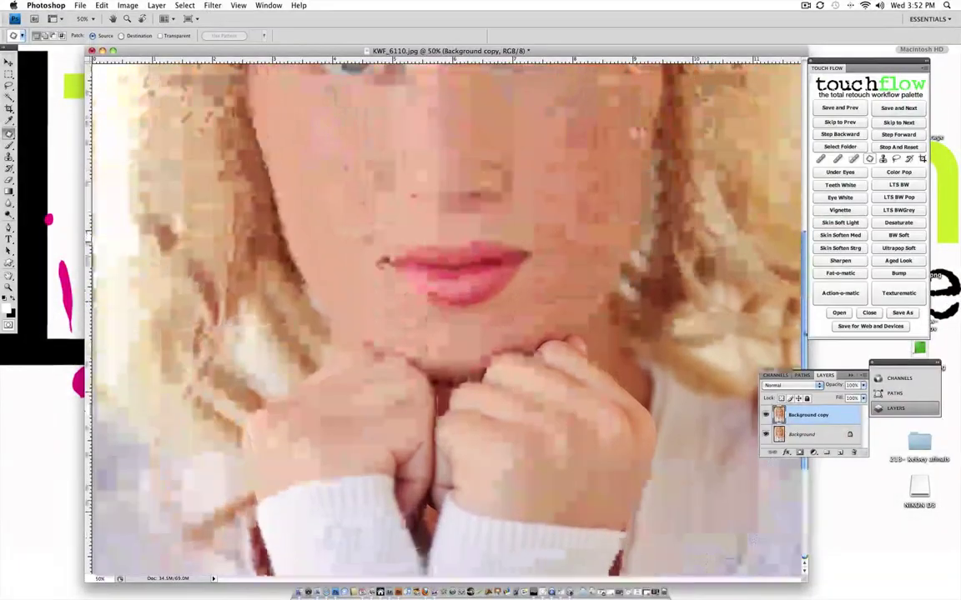
{"action": "scroll", "coordinate": [446, 317], "scroll_direction": "up", "scroll_amount": 5}
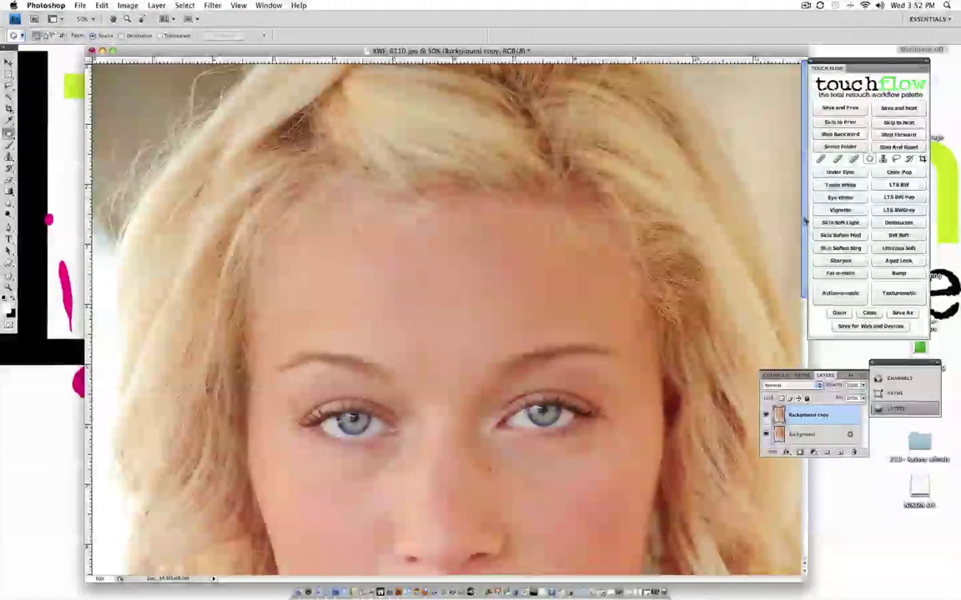
{"action": "left_click_drag", "start_coordinate": [805, 222], "coordinate": [796, 239]}
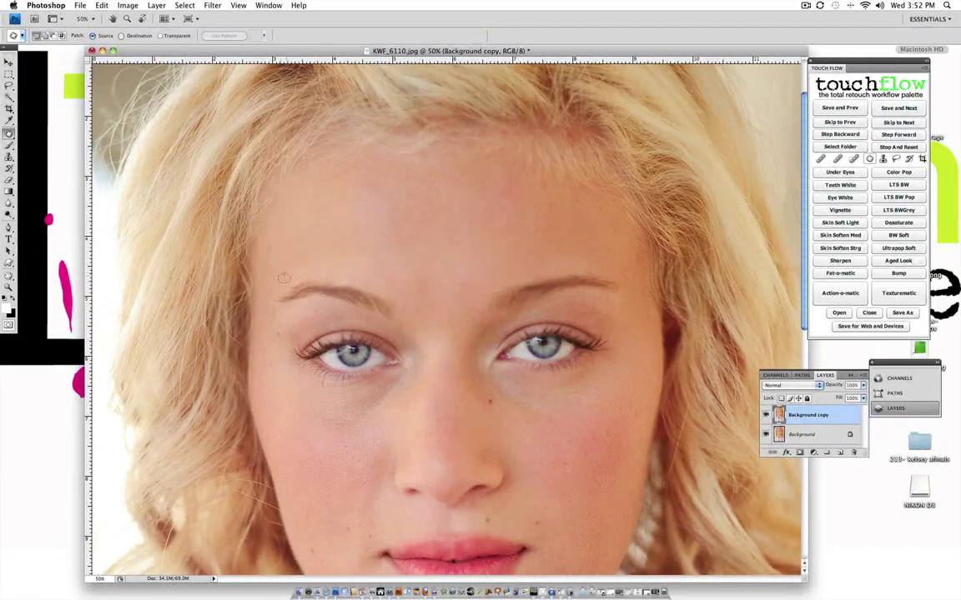
{"action": "left_click_drag", "start_coordinate": [281, 276], "coordinate": [285, 277]}
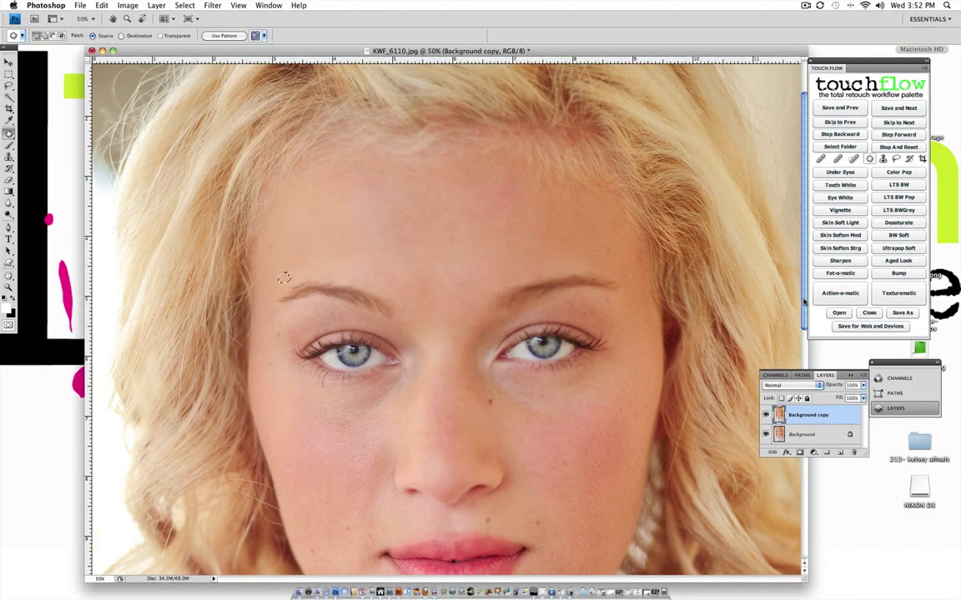
{"action": "scroll", "coordinate": [784, 317], "scroll_direction": "down", "scroll_amount": 2}
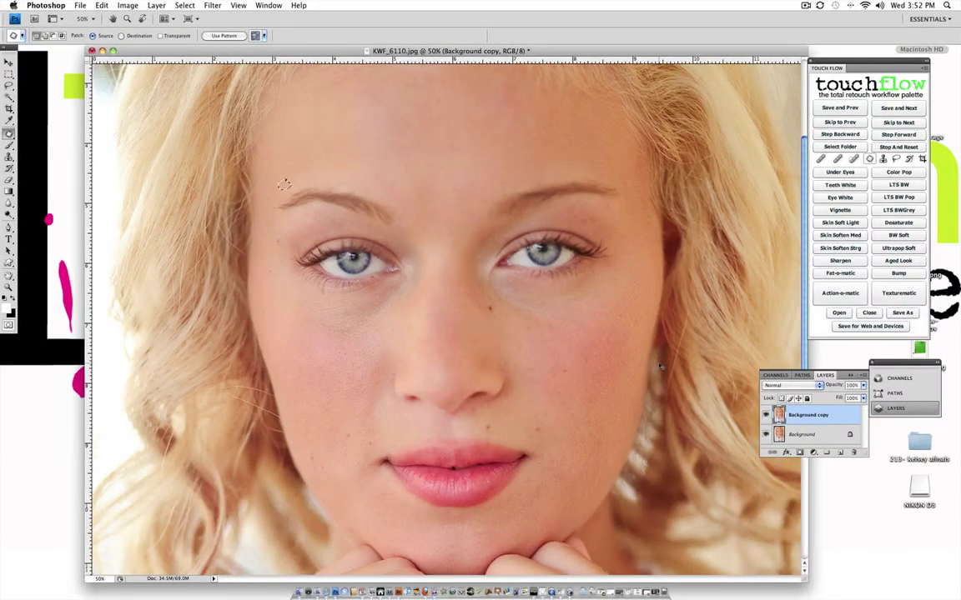
{"action": "key", "text": "super+d"}
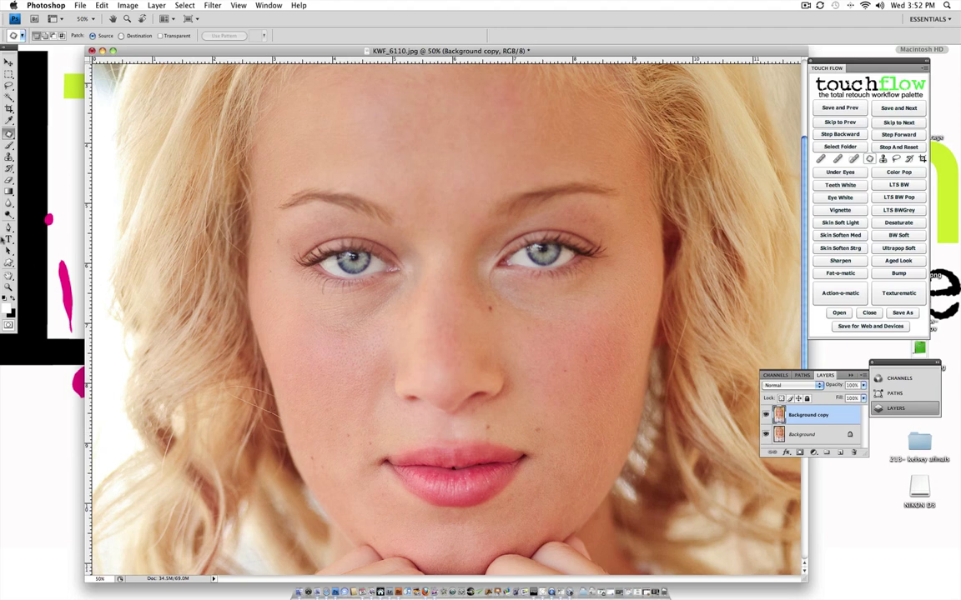
Set the Clone Stamp to Normal mode and 100% opacity, and retouch the stray hair beside the image-left cheek.
{"action": "left_click", "coordinate": [8, 156]}
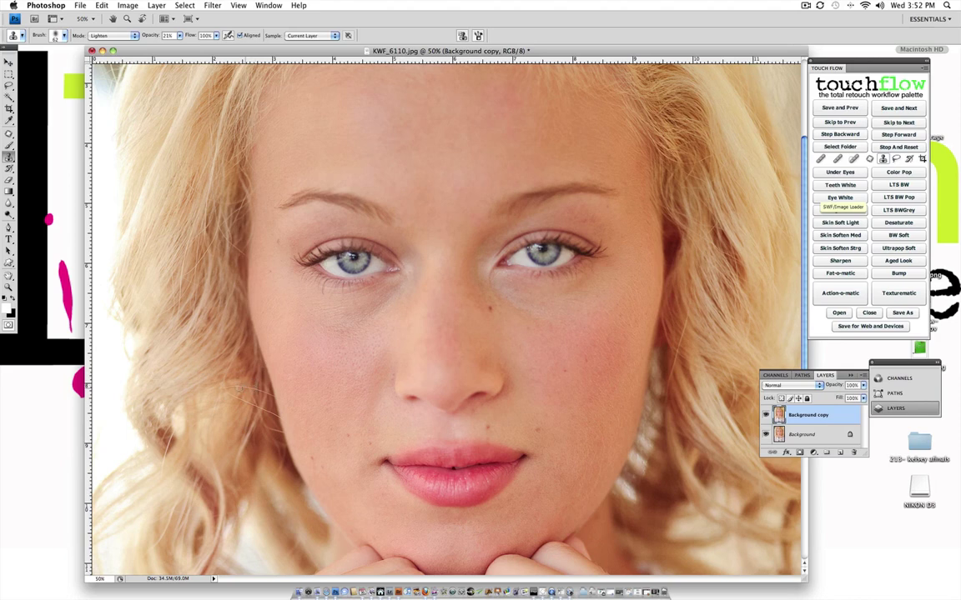
{"action": "left_click", "coordinate": [126, 35]}
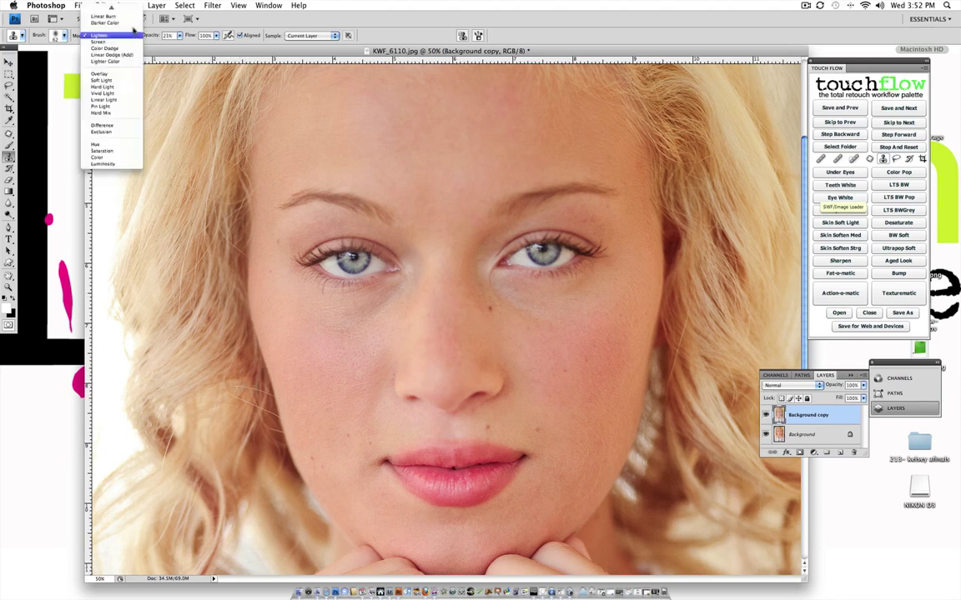
{"action": "left_click", "coordinate": [116, 10]}
{"action": "left_click", "coordinate": [180, 36]}
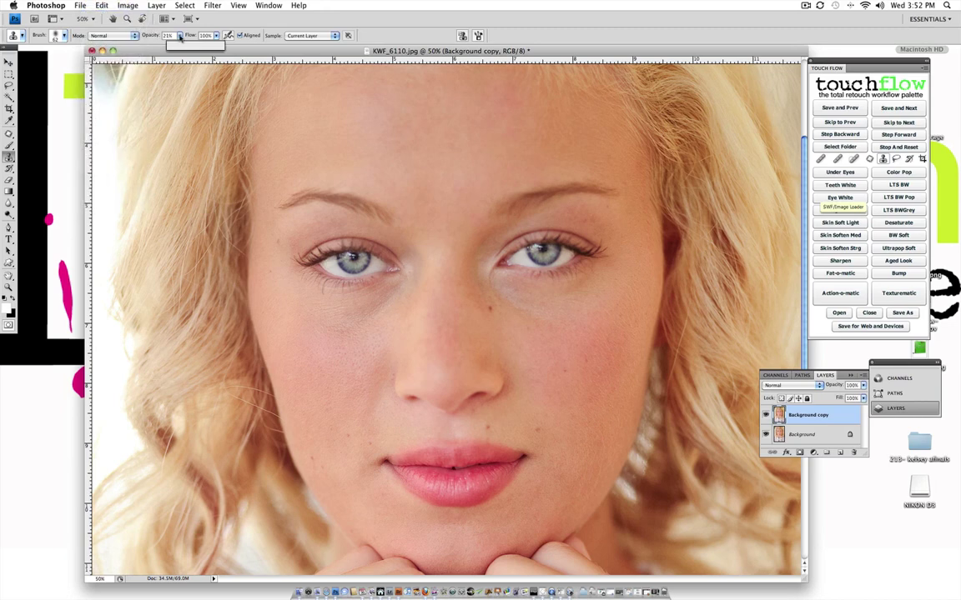
{"action": "left_click_drag", "start_coordinate": [181, 46], "coordinate": [248, 53]}
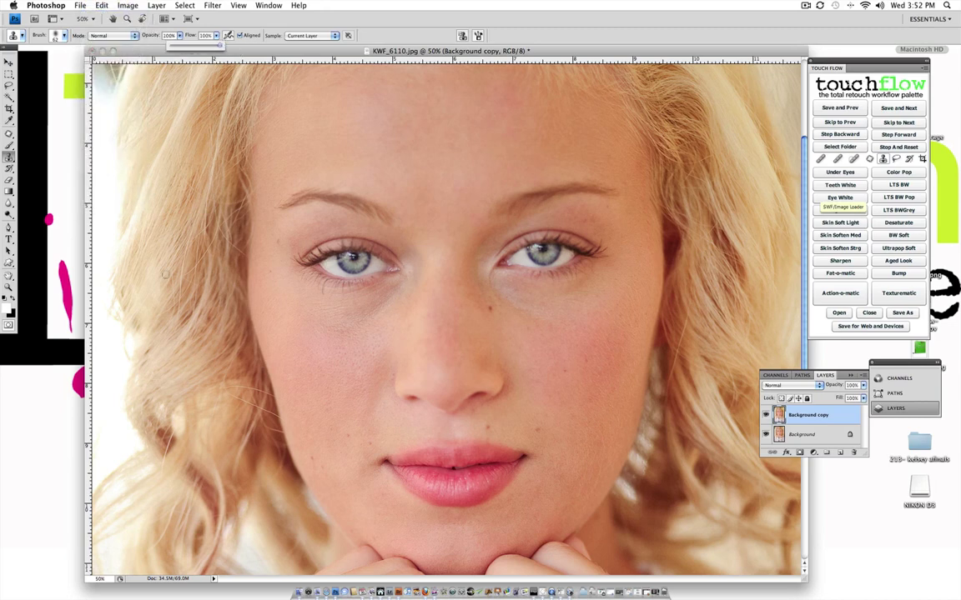
{"action": "left_click", "coordinate": [247, 382]}
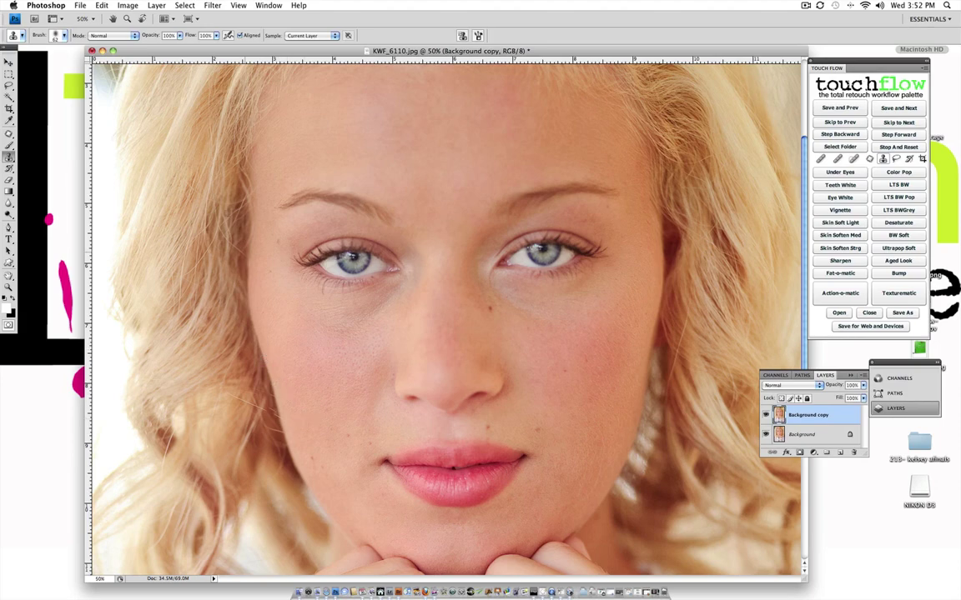
{"action": "left_click", "coordinate": [98, 6]}
{"action": "left_click", "coordinate": [121, 36]}
{"action": "scroll", "coordinate": [717, 176], "scroll_direction": "up", "scroll_amount": 5}
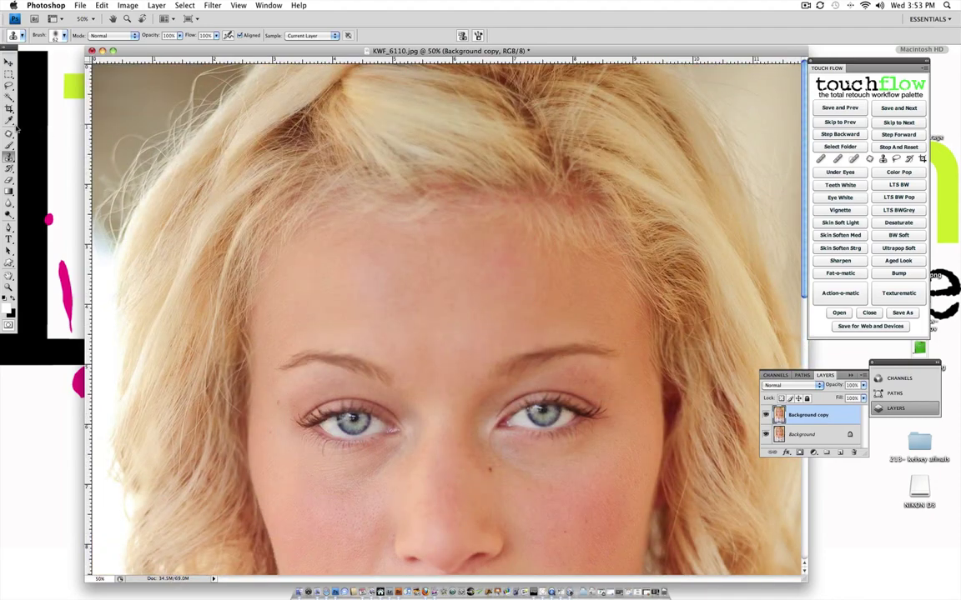
{"action": "left_click_drag", "start_coordinate": [9, 134], "coordinate": [37, 135]}
{"action": "left_click", "coordinate": [113, 116]}
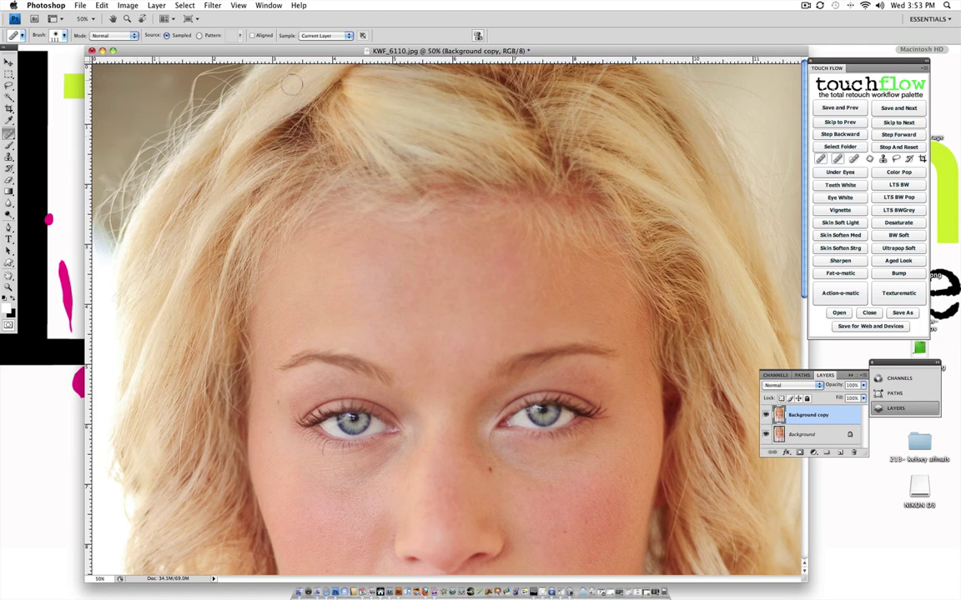
Patch the shadowed skin under both eyes with smoother skin from the cheeks just below, and clear the selections.
{"action": "left_click", "coordinate": [8, 286]}
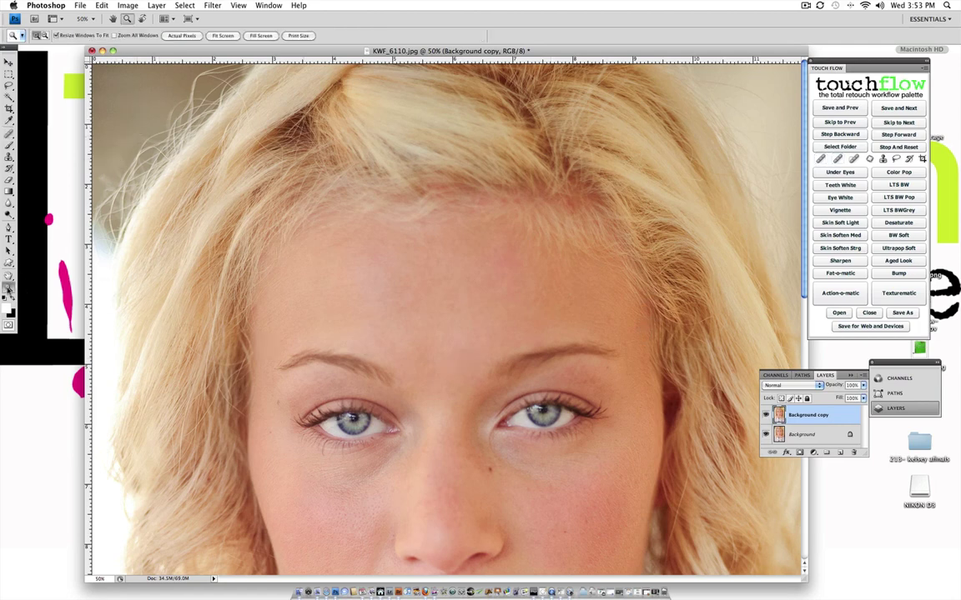
{"action": "left_click", "coordinate": [344, 262], "text": "alt"}
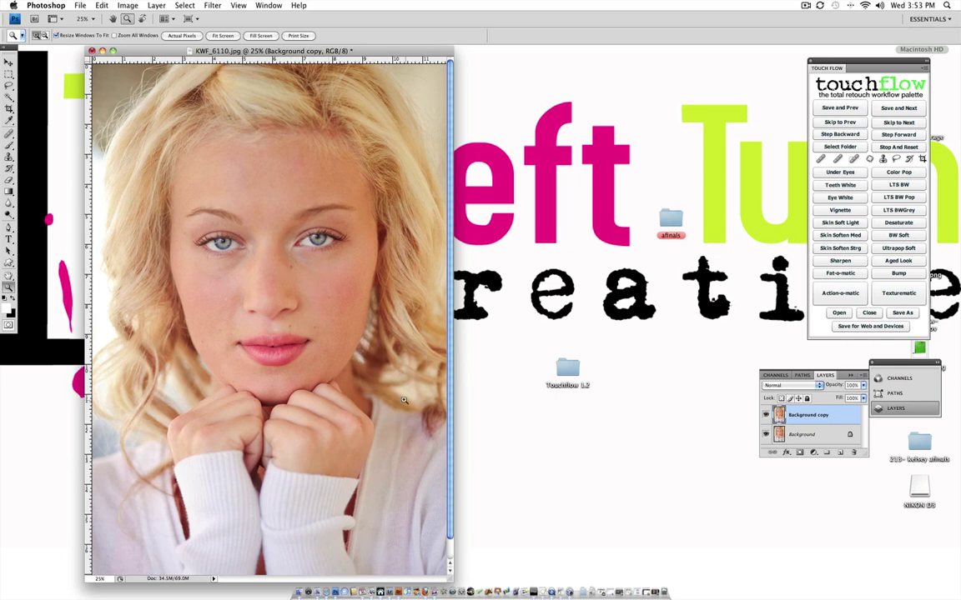
{"action": "left_click", "coordinate": [316, 293]}
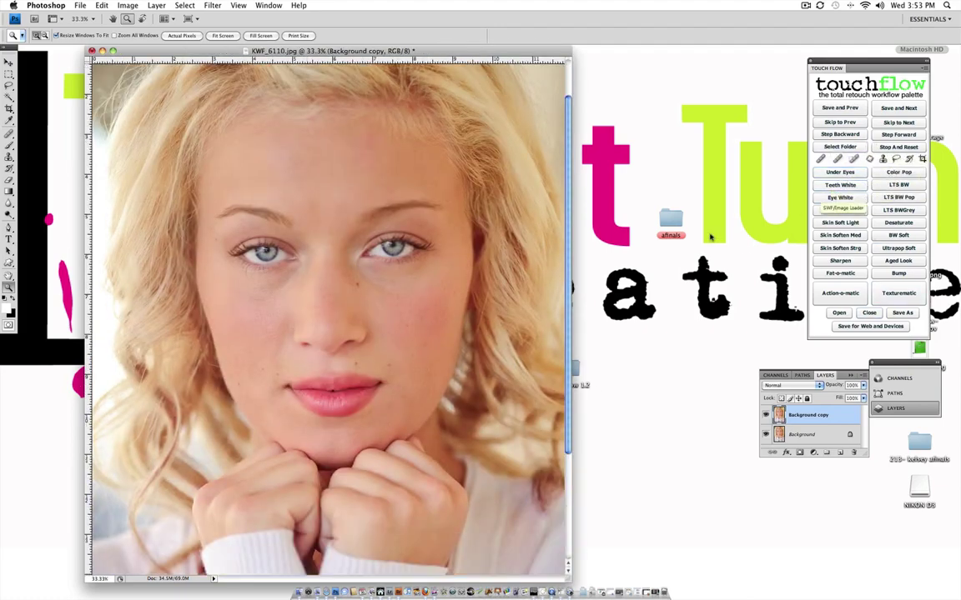
{"action": "mouse_move", "coordinate": [8, 133]}
{"action": "left_mouse_down"}
{"action": "mouse_move", "coordinate": [29, 133]}
{"action": "mouse_move", "coordinate": [37, 152]}
{"action": "left_mouse_up"}
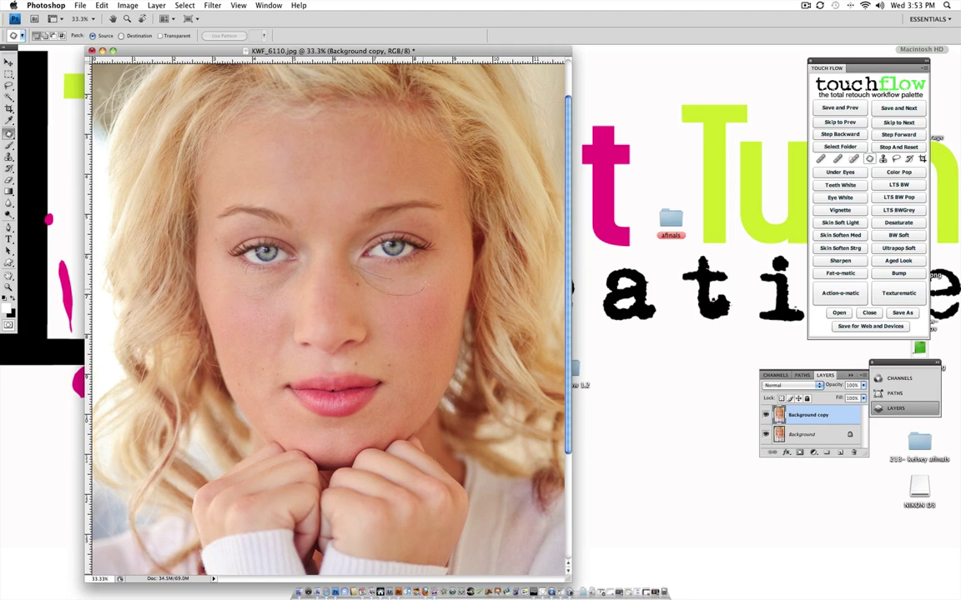
{"action": "left_click_drag", "start_coordinate": [383, 278], "coordinate": [352, 267]}
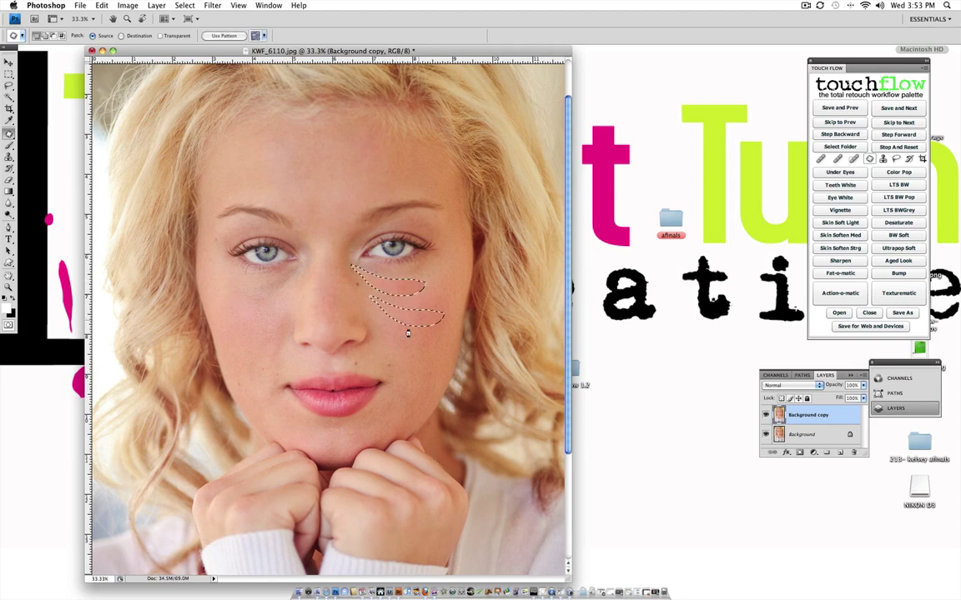
{"action": "key", "text": "super+d"}
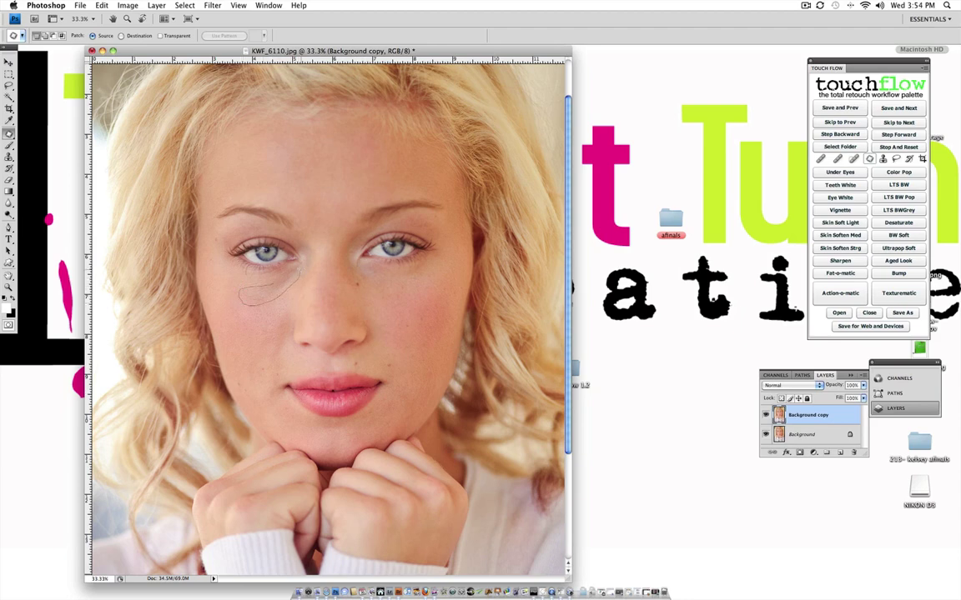
{"action": "left_click_drag", "start_coordinate": [298, 269], "coordinate": [246, 323]}
{"action": "key", "text": "super+d"}
Load the Under Eyes retouch setup for the Clone Stamp, with Lighten mode at 21% opacity, and set its brush diameter to 288 px.
{"action": "left_click", "coordinate": [840, 172]}
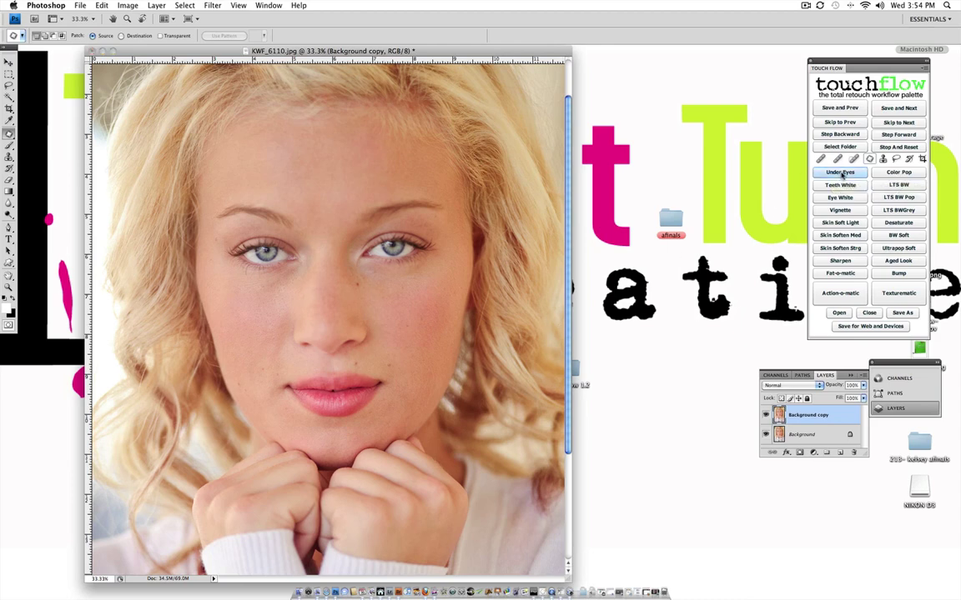
{"action": "left_click", "coordinate": [543, 167]}
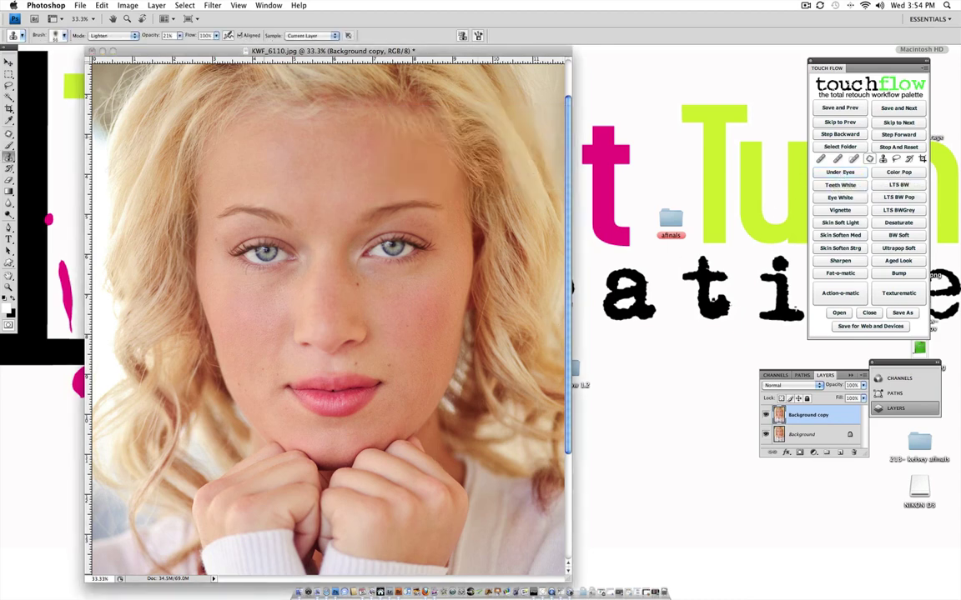
{"action": "left_click", "coordinate": [62, 35]}
{"action": "mouse_move", "coordinate": [47, 63]}
{"action": "left_mouse_down"}
{"action": "mouse_move", "coordinate": [81, 73]}
{"action": "mouse_move", "coordinate": [90, 63]}
{"action": "left_mouse_up"}
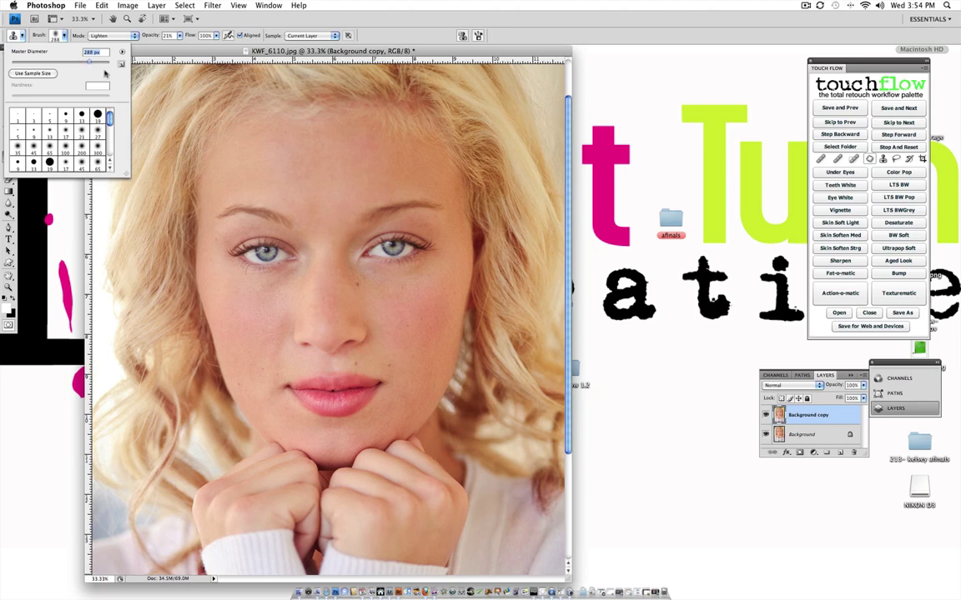
{"action": "key", "text": "Return"}
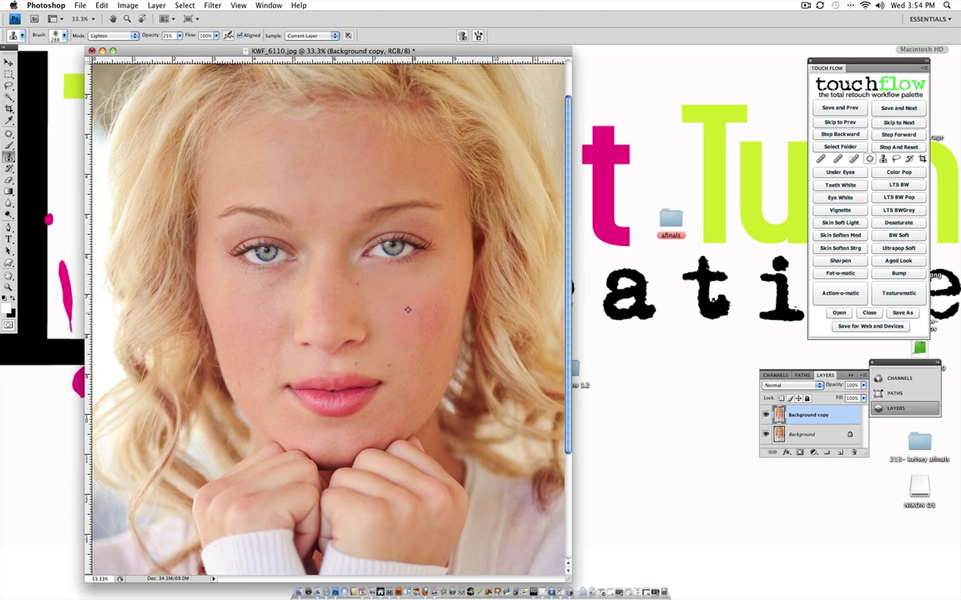
Lighten the shadows under the eyes and beside the nose with the Clone Stamp, sampling clean skin from the cheeks.
{"action": "left_click", "coordinate": [281, 315], "text": "alt"}
{"action": "mouse_move", "coordinate": [295, 287]}
{"action": "left_mouse_down"}
{"action": "mouse_move", "coordinate": [265, 300]}
{"action": "mouse_move", "coordinate": [238, 289]}
{"action": "mouse_move", "coordinate": [262, 307]}
{"action": "left_mouse_up"}
{"action": "left_click", "coordinate": [265, 309], "text": "alt"}
{"action": "left_click", "coordinate": [263, 311], "text": "alt"}
{"action": "left_click_drag", "start_coordinate": [307, 265], "coordinate": [312, 255]}
{"action": "left_click", "coordinate": [274, 315], "text": "alt"}
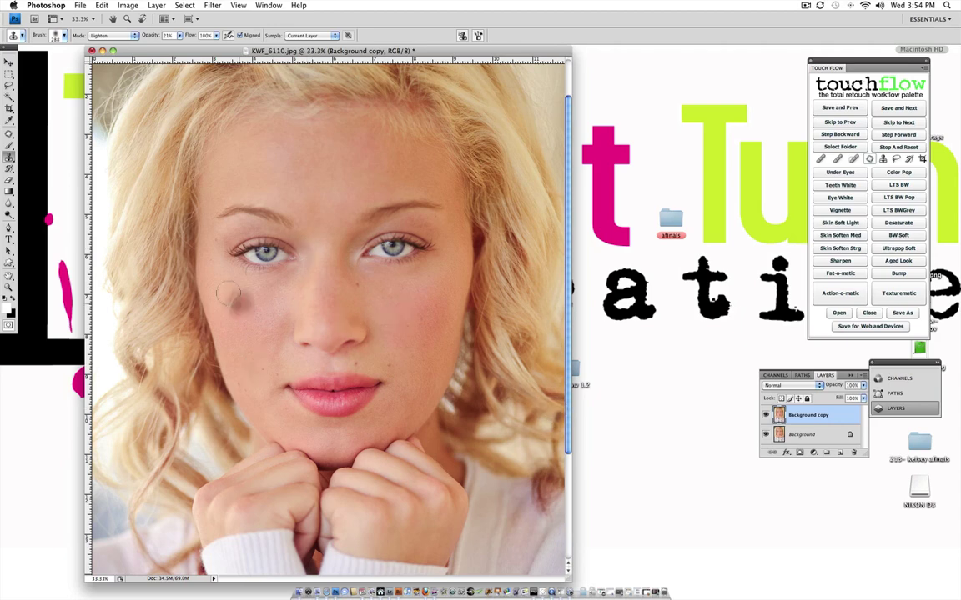
{"action": "left_click", "coordinate": [276, 299], "text": "alt"}
{"action": "left_click_drag", "start_coordinate": [314, 252], "coordinate": [309, 254]}
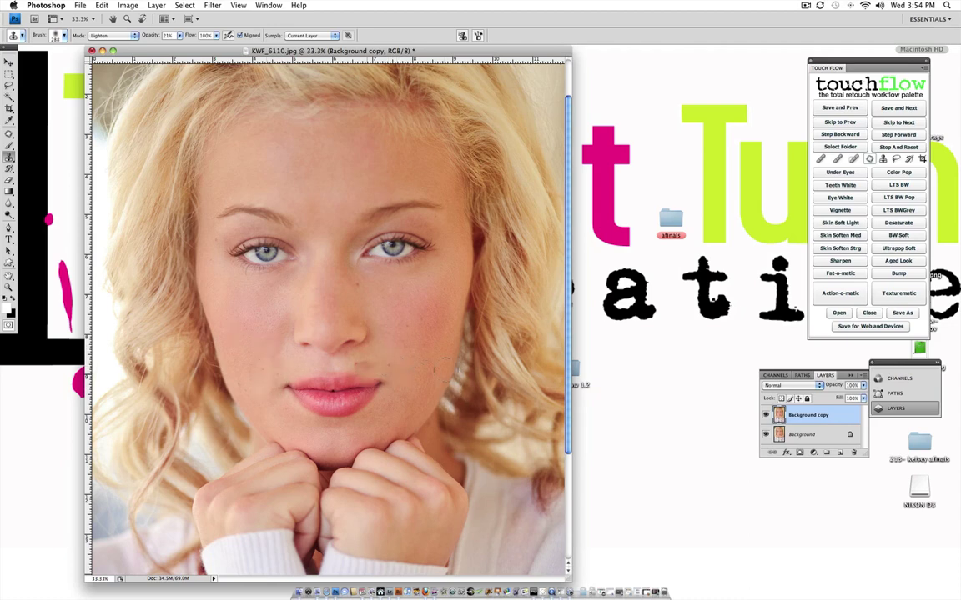
{"action": "left_click", "coordinate": [409, 360], "text": "alt"}
Hide and show the Background copy layer twice to compare the retouched portrait with the original.
{"action": "left_click", "coordinate": [8, 286]}
{"action": "left_click", "coordinate": [294, 374], "text": "alt"}
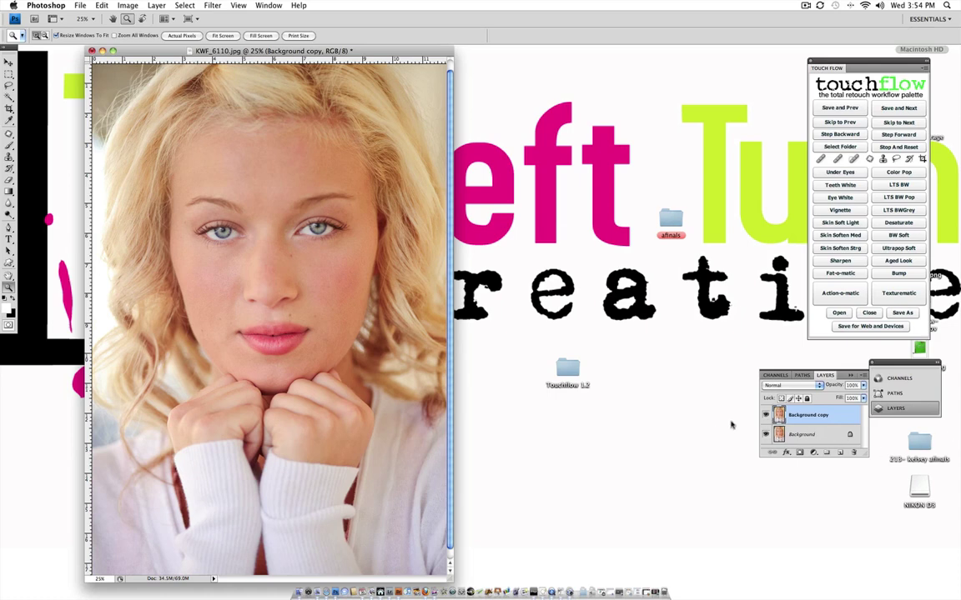
{"action": "left_click", "coordinate": [766, 416]}
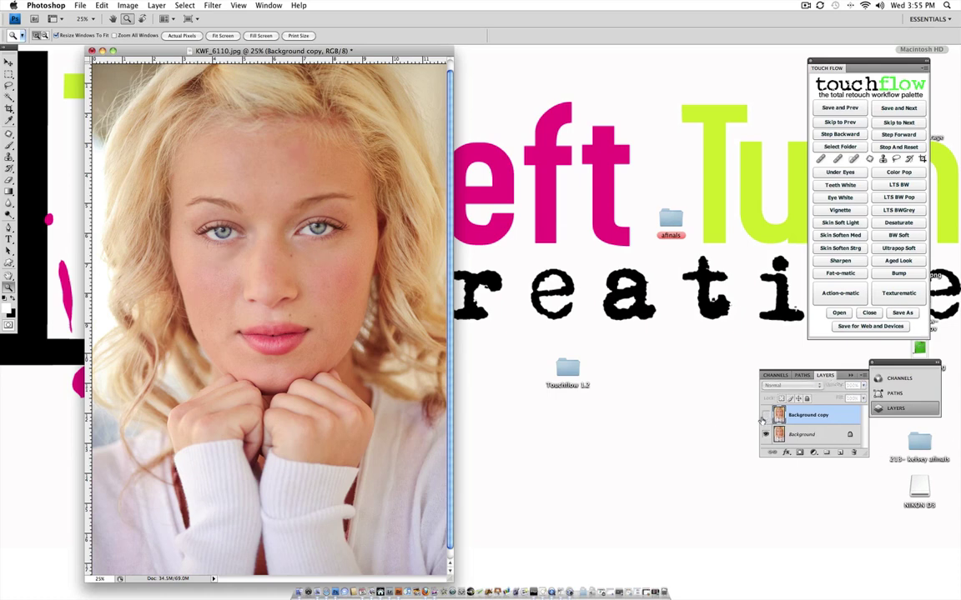
{"action": "left_click", "coordinate": [766, 416]}
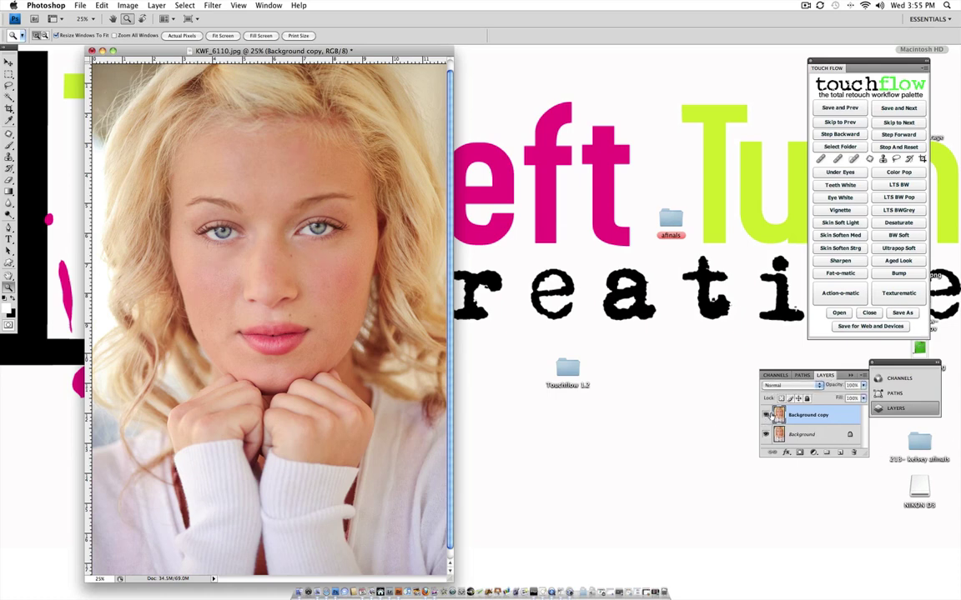
{"action": "left_click", "coordinate": [766, 416]}
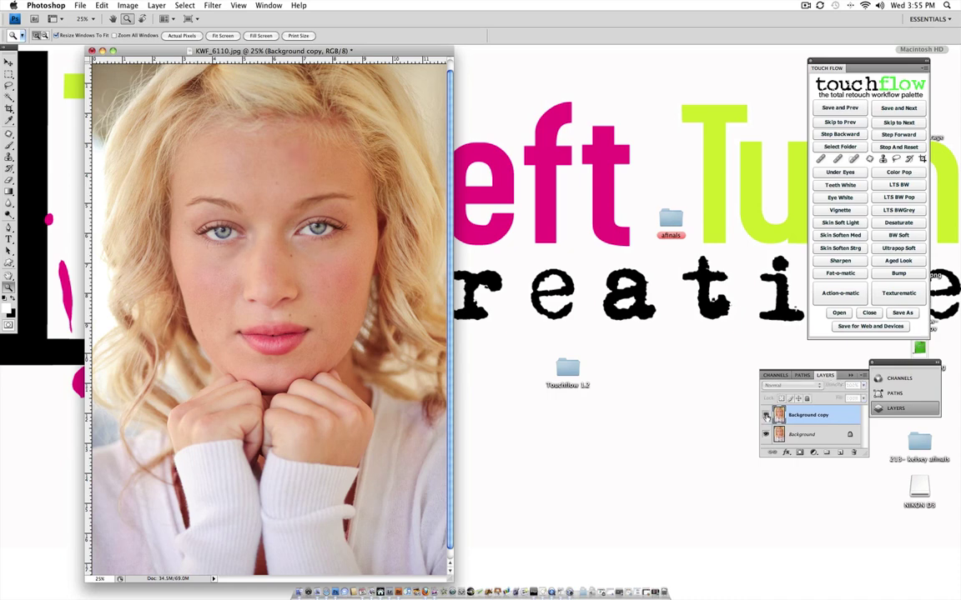
{"action": "left_click", "coordinate": [766, 416]}
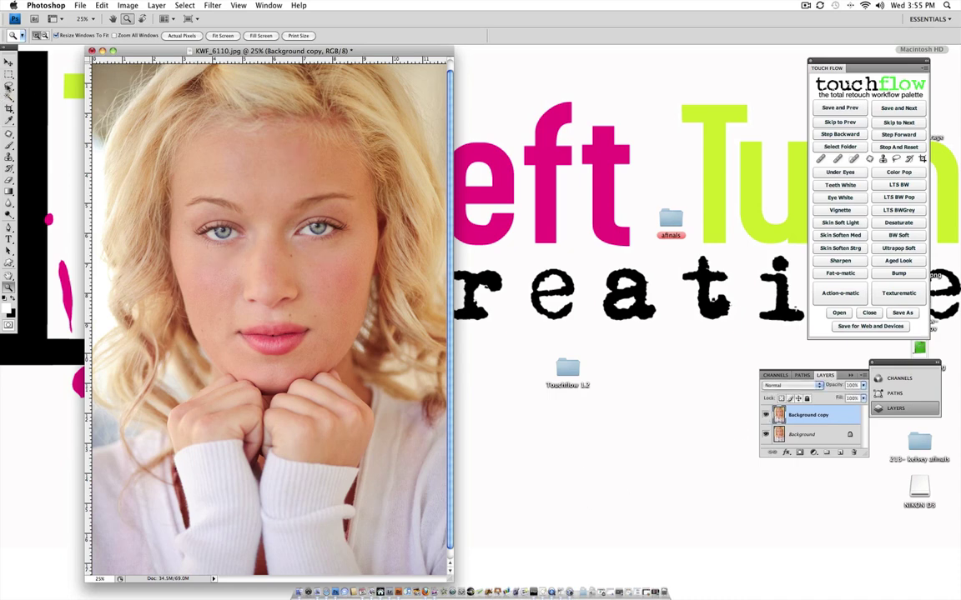
Lasso the face and both hands in one freehand selection running from the hairline down to the sweater cuffs.
{"action": "left_click", "coordinate": [8, 85]}
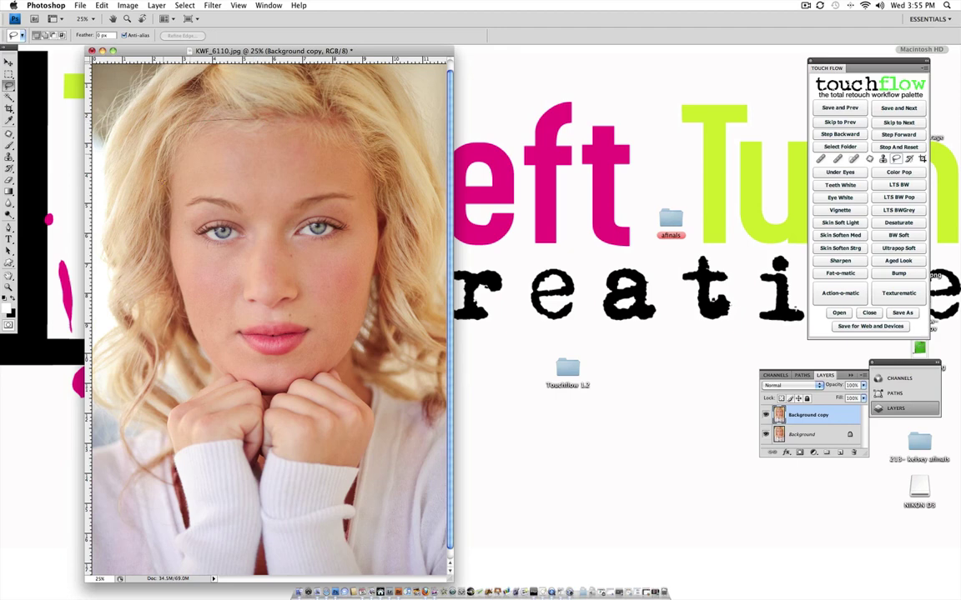
{"action": "mouse_move", "coordinate": [171, 383]}
{"action": "left_mouse_down"}
{"action": "mouse_move", "coordinate": [157, 421]}
{"action": "mouse_move", "coordinate": [238, 448]}
{"action": "left_mouse_up"}
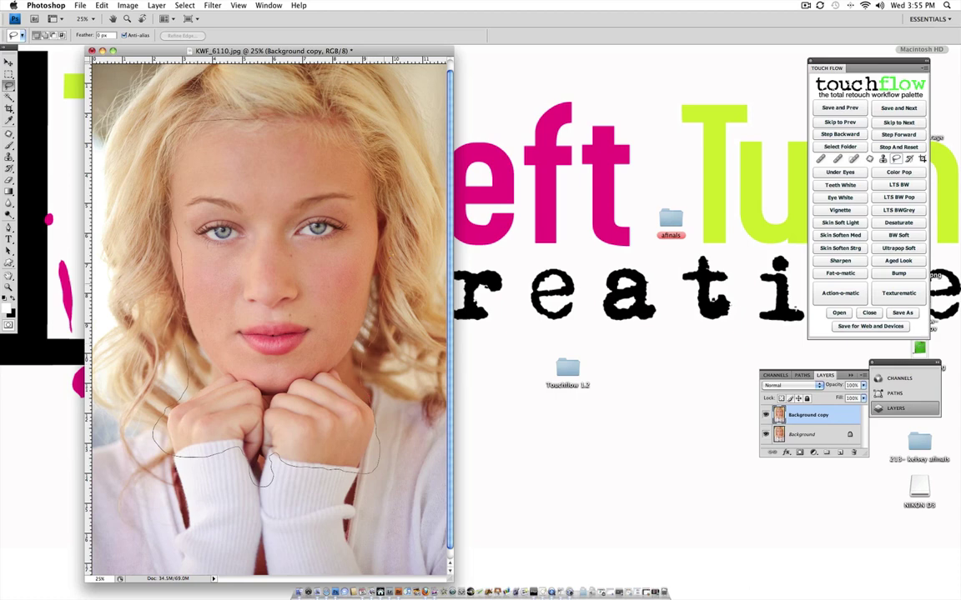
{"action": "left_click_drag", "start_coordinate": [215, 121], "coordinate": [217, 125]}
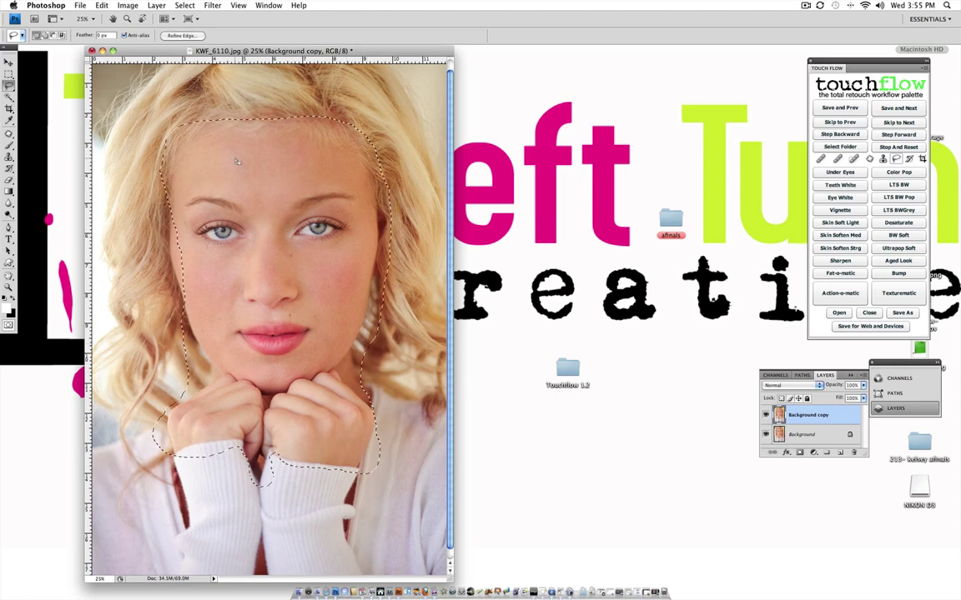
Apply the Imagenomic Portraiture filter with the Smoothing: Normal preset to the selected skin, and clear the selection.
{"action": "left_click", "coordinate": [212, 5]}
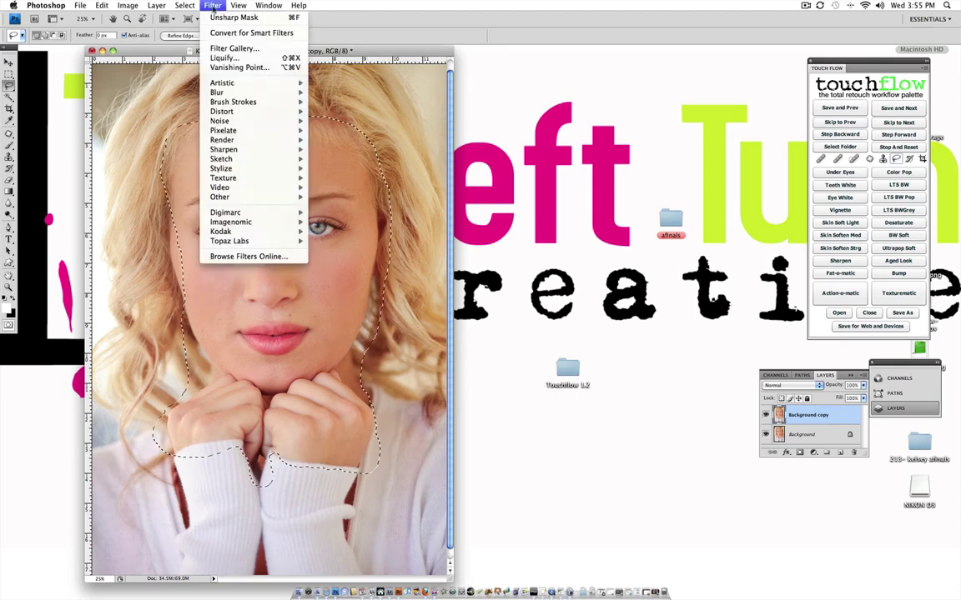
{"action": "mouse_move", "coordinate": [276, 221]}
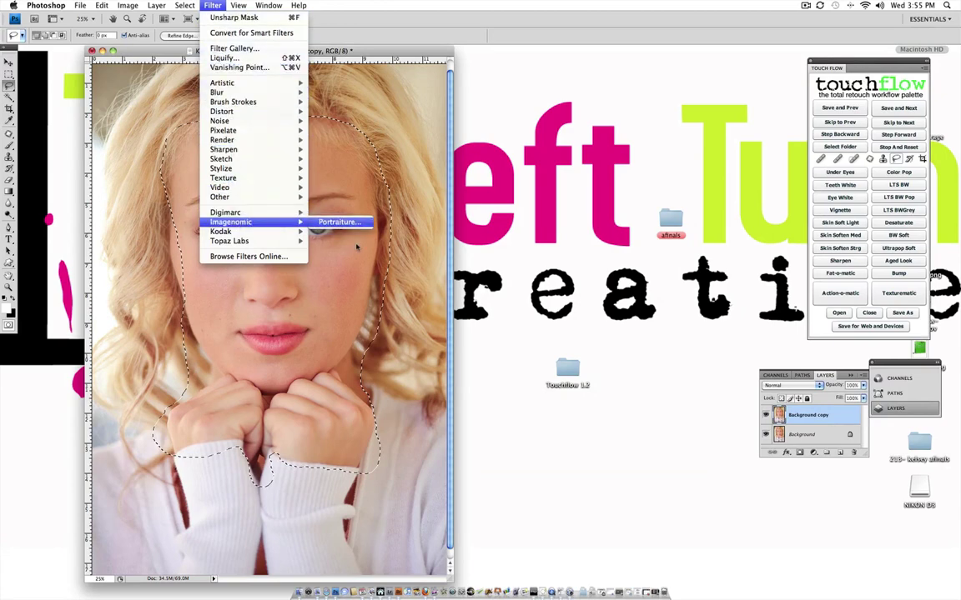
{"action": "left_click", "coordinate": [337, 223]}
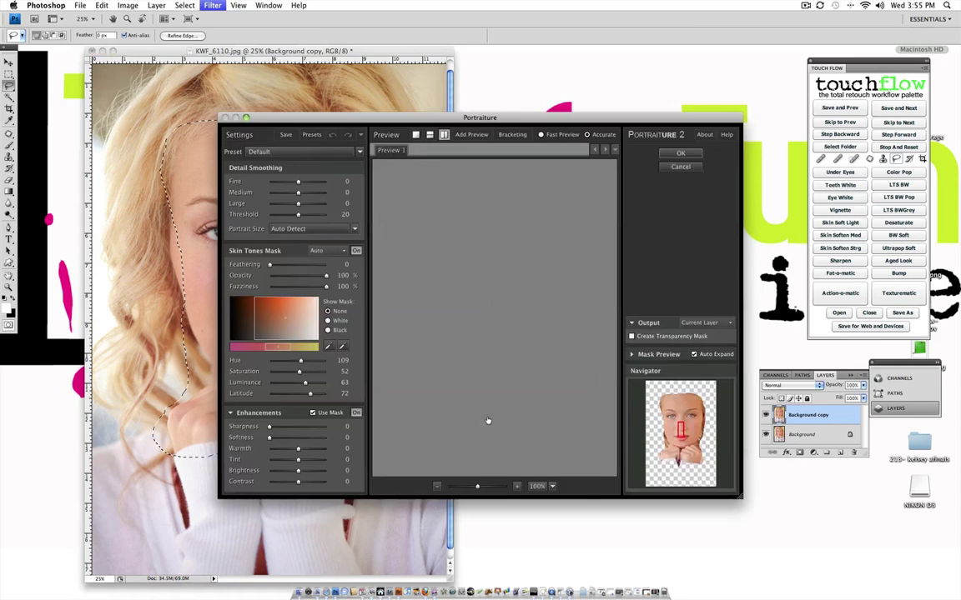
{"action": "left_click", "coordinate": [358, 154]}
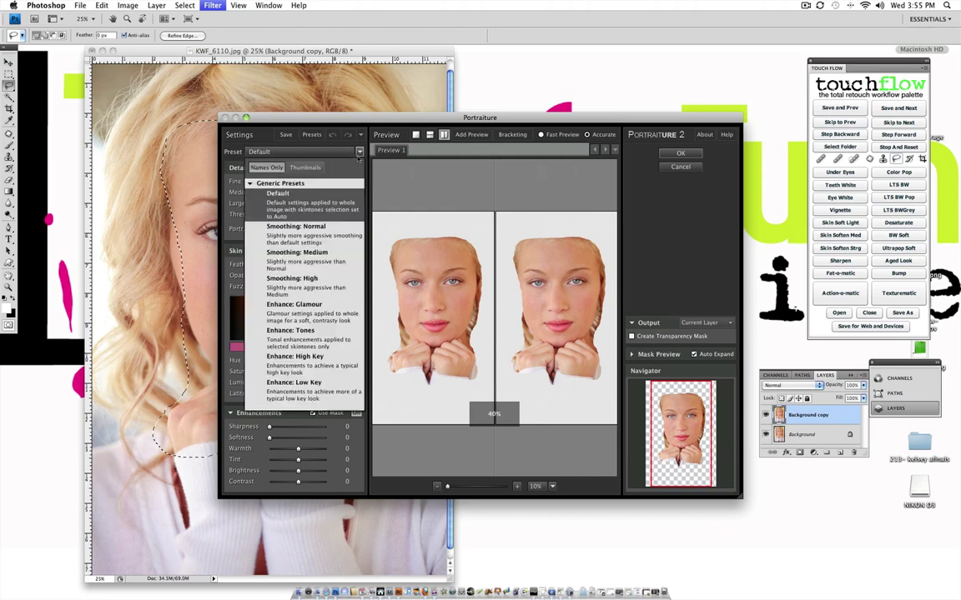
{"action": "left_click", "coordinate": [311, 237]}
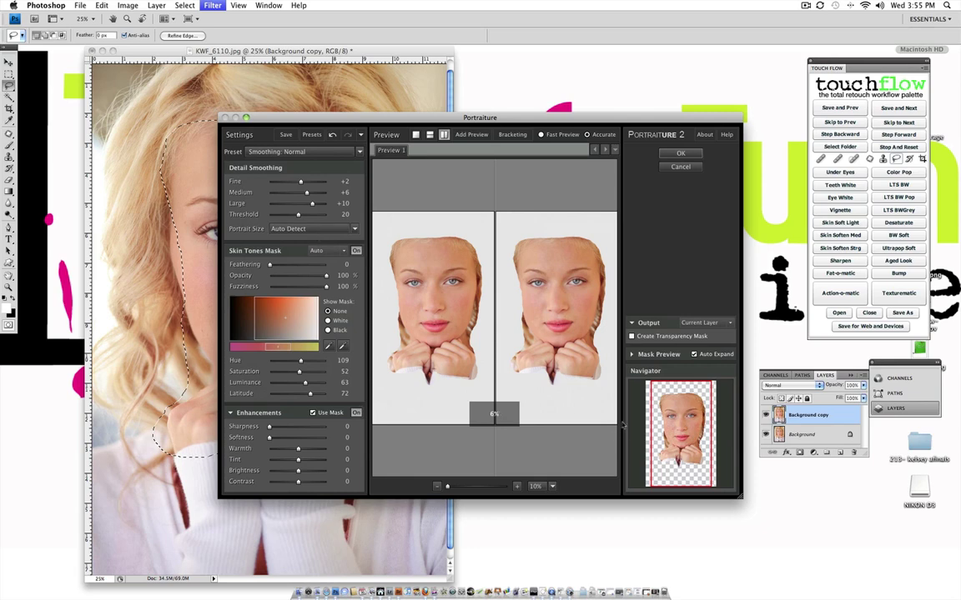
{"action": "left_click", "coordinate": [682, 154]}
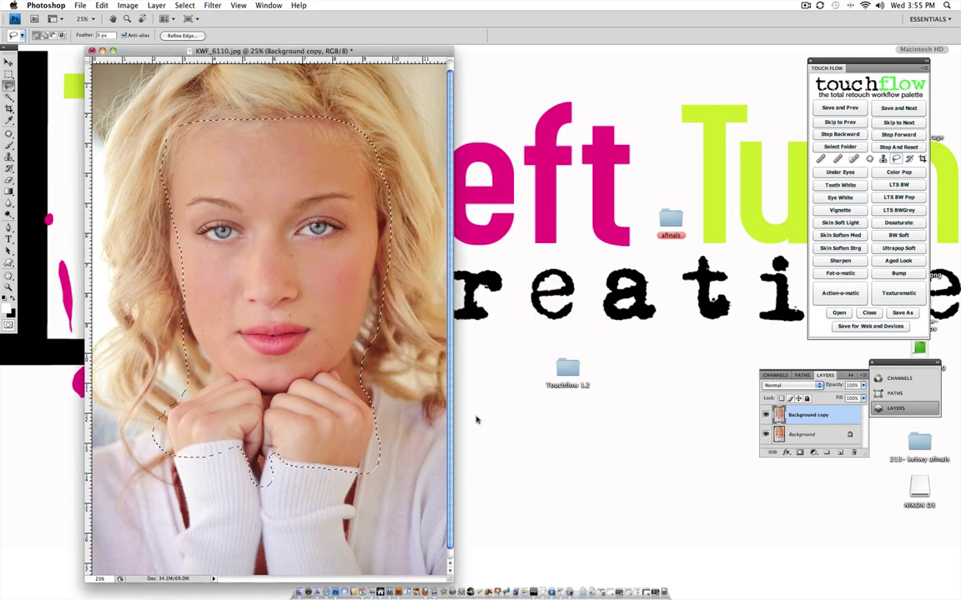
{"action": "key", "text": "super+d"}
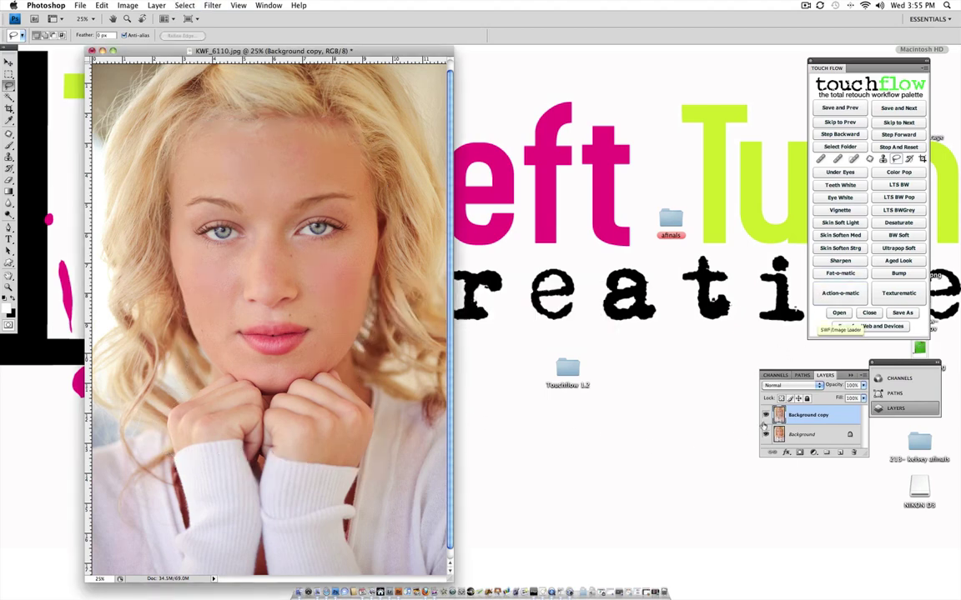
Examine the smoothed skin against the original by toggling the Background copy layer, and inspect the face at up to 50% magnification.
{"action": "left_click", "coordinate": [765, 415]}
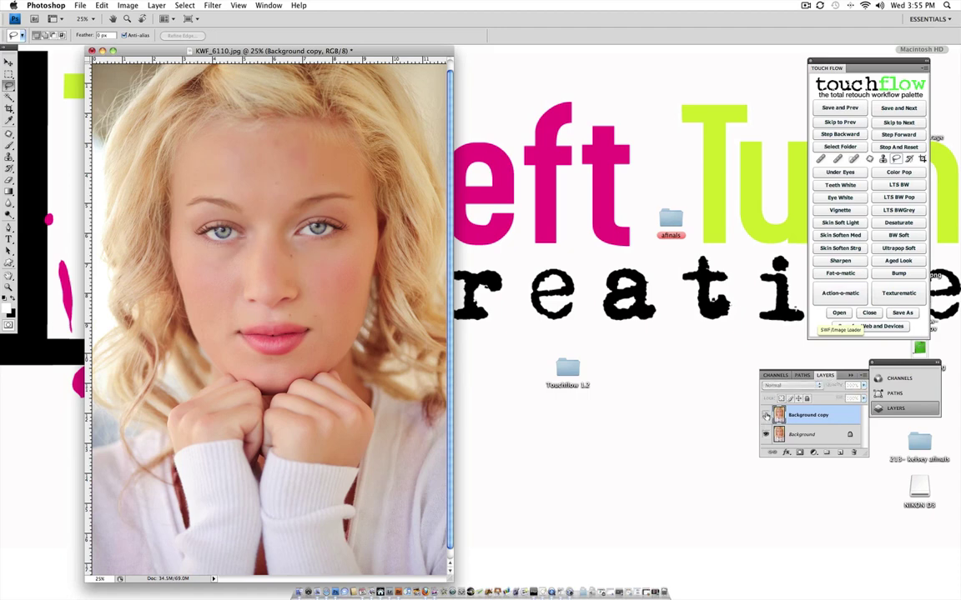
{"action": "left_click", "coordinate": [765, 415]}
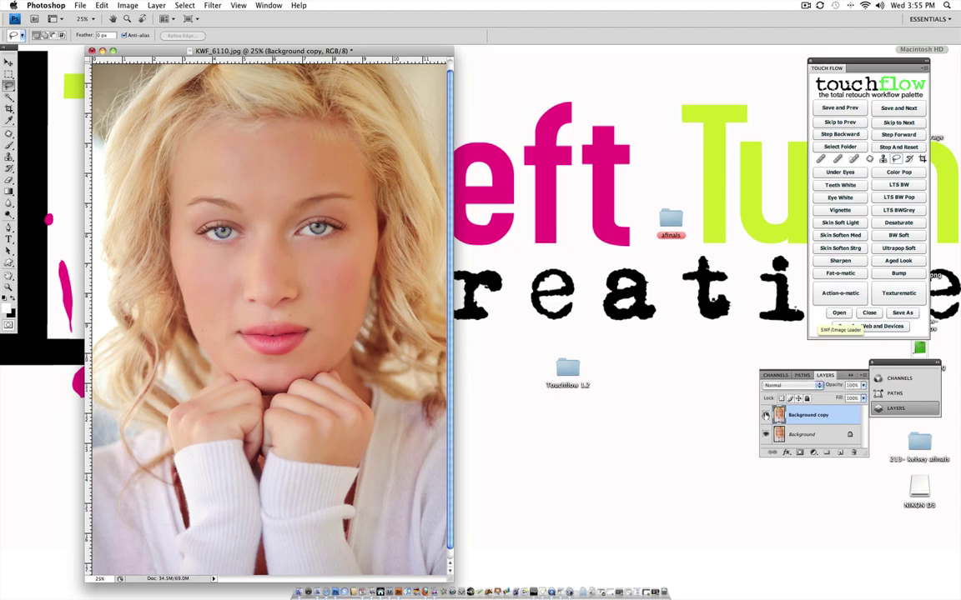
{"action": "left_click", "coordinate": [766, 415]}
{"action": "left_click", "coordinate": [765, 415]}
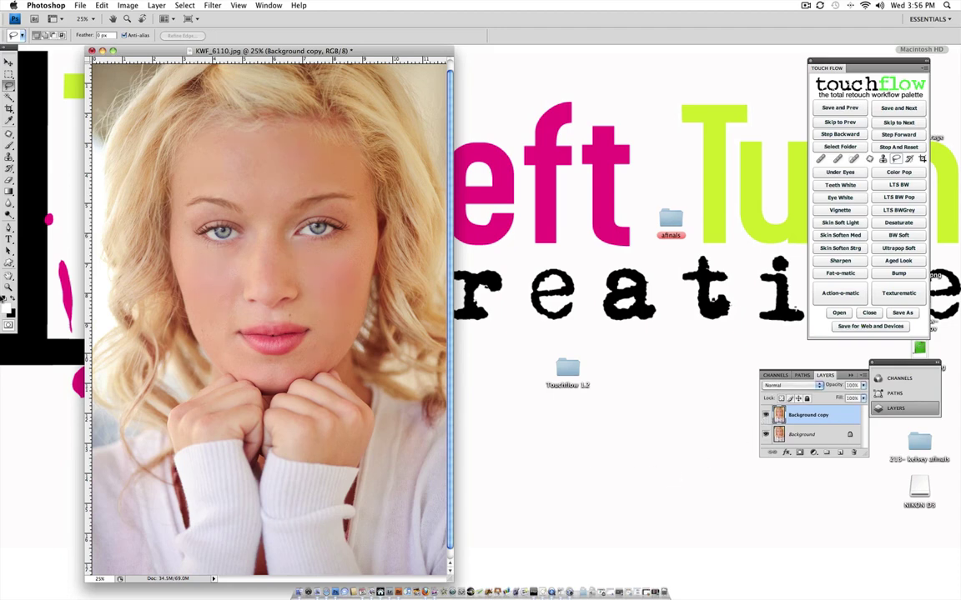
{"action": "left_click", "coordinate": [8, 286]}
{"action": "left_click", "coordinate": [240, 257]}
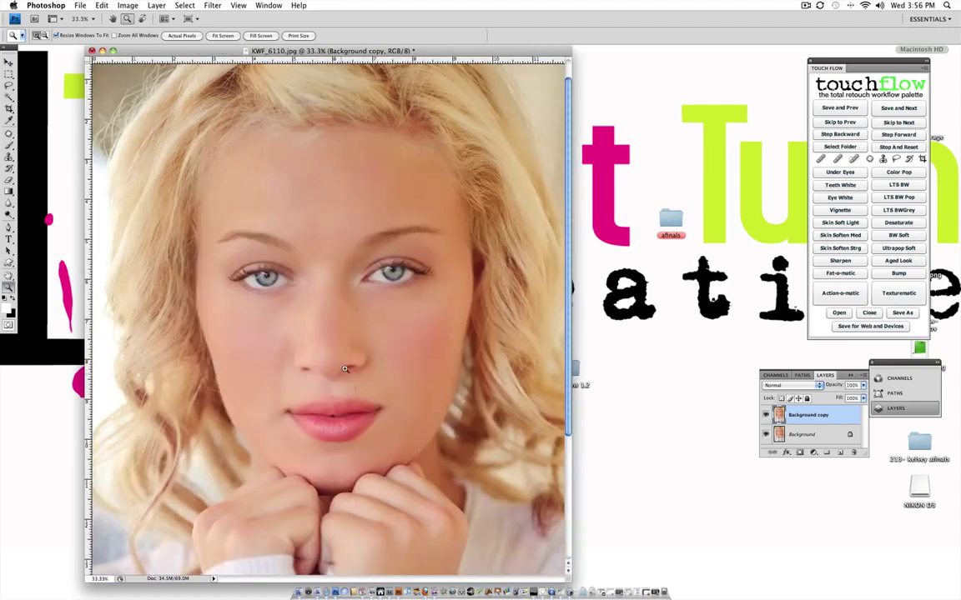
{"action": "left_click", "coordinate": [293, 280]}
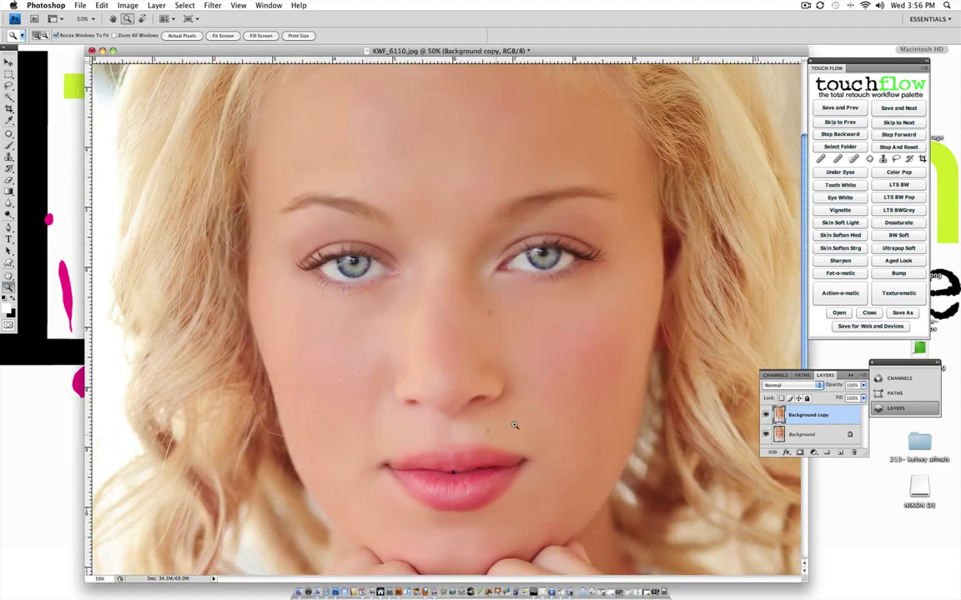
{"action": "mouse_move", "coordinate": [805, 253]}
{"action": "left_mouse_down"}
{"action": "mouse_move", "coordinate": [806, 205]}
{"action": "mouse_move", "coordinate": [805, 258]}
{"action": "left_mouse_up"}
{"action": "left_click", "coordinate": [379, 348], "text": "alt"}
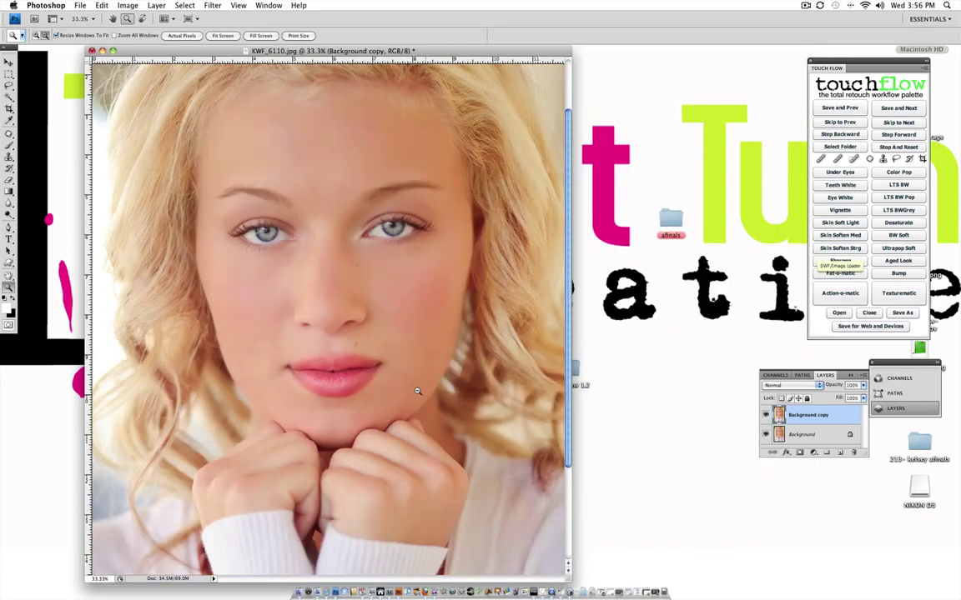
{"action": "left_click", "coordinate": [375, 351], "text": "alt"}
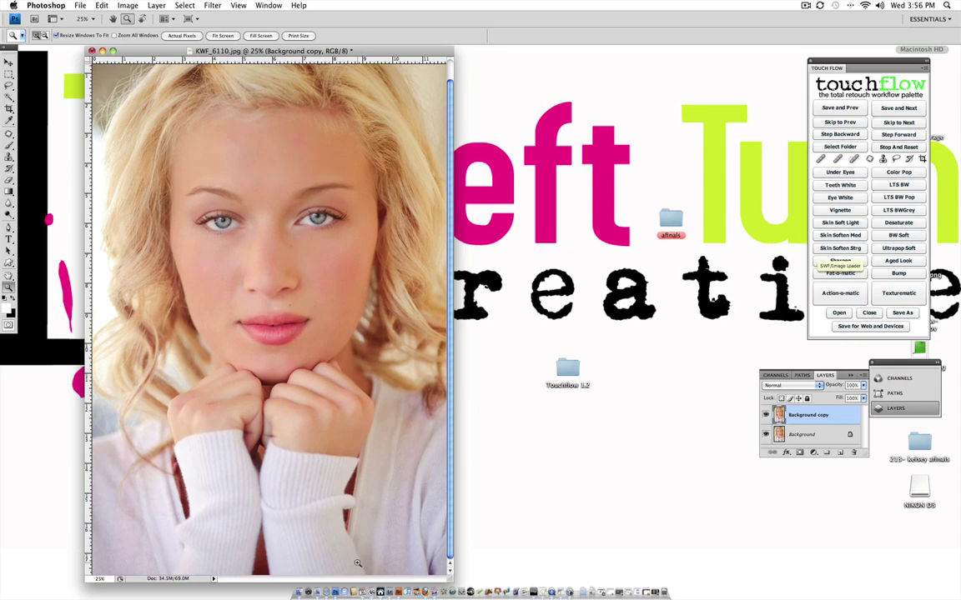